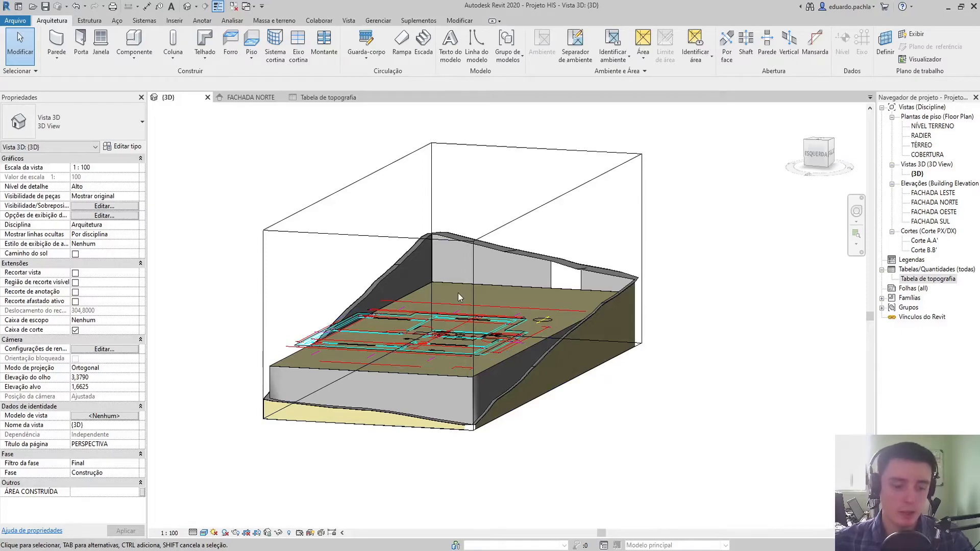
# Switch to AutoCAD and examine the radier and the Alvenaria de Contenção in section CORTE CC
pyautogui.keyDown('shift'); pyautogui.moveTo(482, 291); pyautogui.dragTo(505, 357, button='middle'); pyautogui.keyUp('shift')
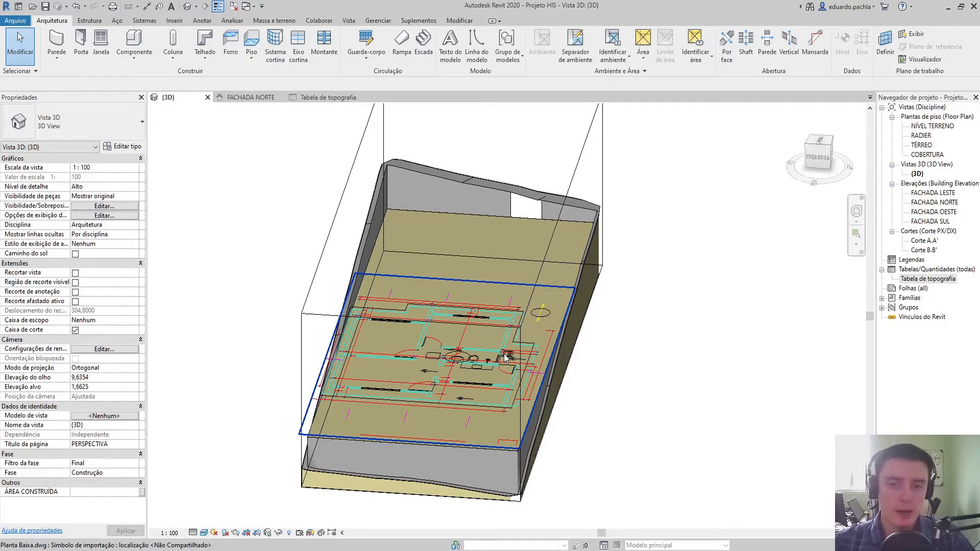
pyautogui.scroll(5, 505, 357)
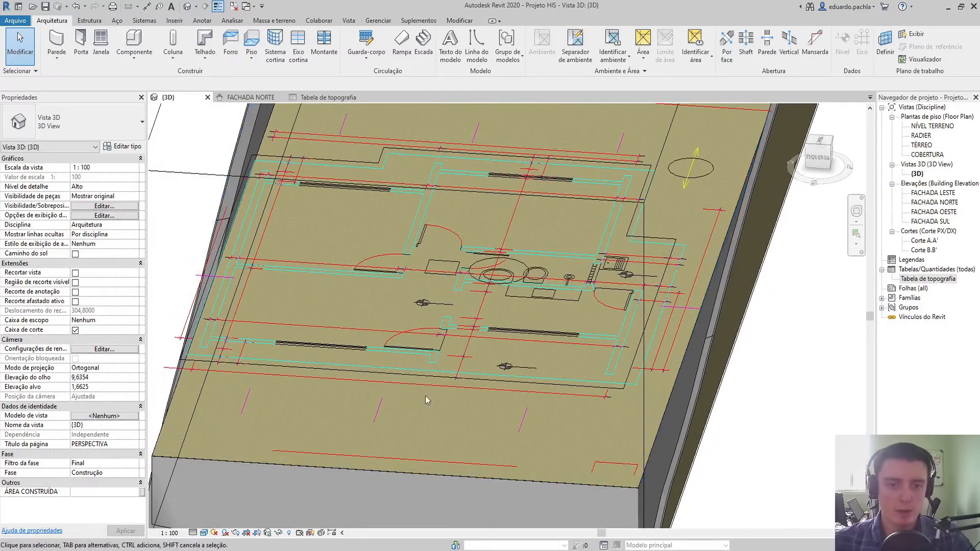
pyautogui.hotkey('alt', 'Tab')
pyautogui.scroll(-4, 525, 353)
pyautogui.scroll(-2, 526, 353)
pyautogui.scroll(6, 526, 353)
pyautogui.scroll(-3, 618, 359)
pyautogui.scroll(-1, 281, 332)
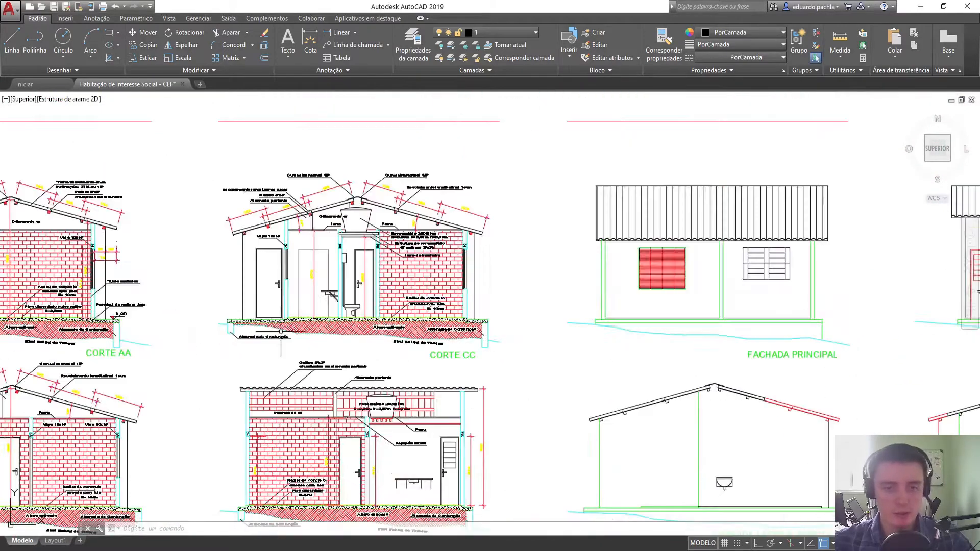
pyautogui.moveTo(304, 369)
pyautogui.mouseDown(button='middle')
pyautogui.moveTo(376, 224)
pyautogui.moveTo(431, 238)
pyautogui.mouseUp(button='middle')
pyautogui.scroll(1, 153, 378)
pyautogui.moveTo(153, 379); pyautogui.dragTo(270, 368, button='middle')
pyautogui.scroll(-4, 400, 306)
pyautogui.scroll(2, 403, 346)
pyautogui.scroll(6, 403, 346)
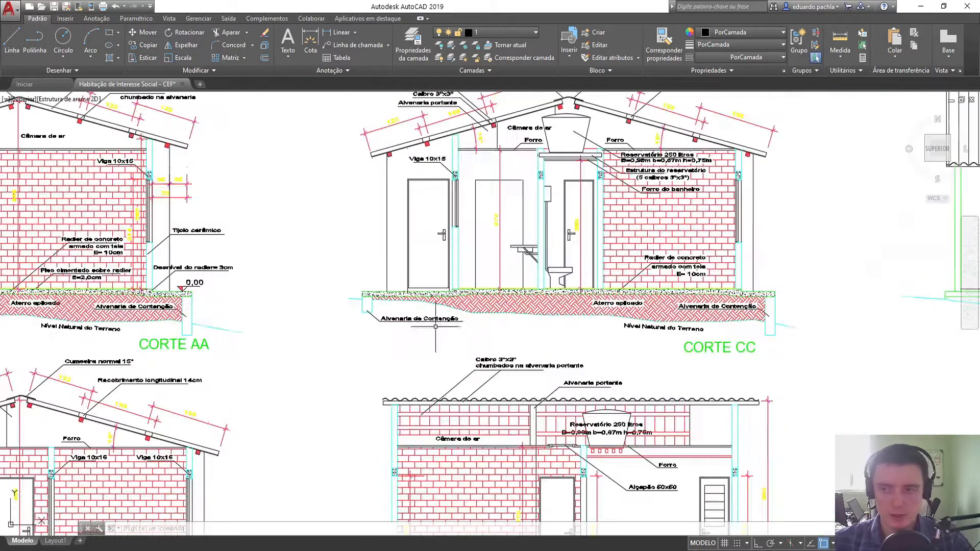
pyautogui.moveTo(502, 307); pyautogui.dragTo(444, 350, button='middle')
pyautogui.scroll(-1, 367, 345)
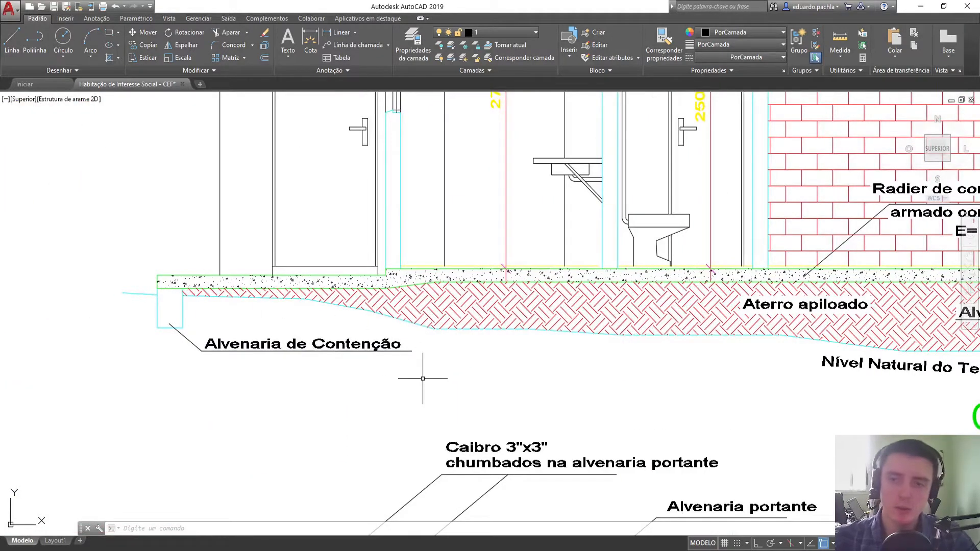
pyautogui.scroll(-4, 423, 378)
pyautogui.scroll(1, 498, 381)
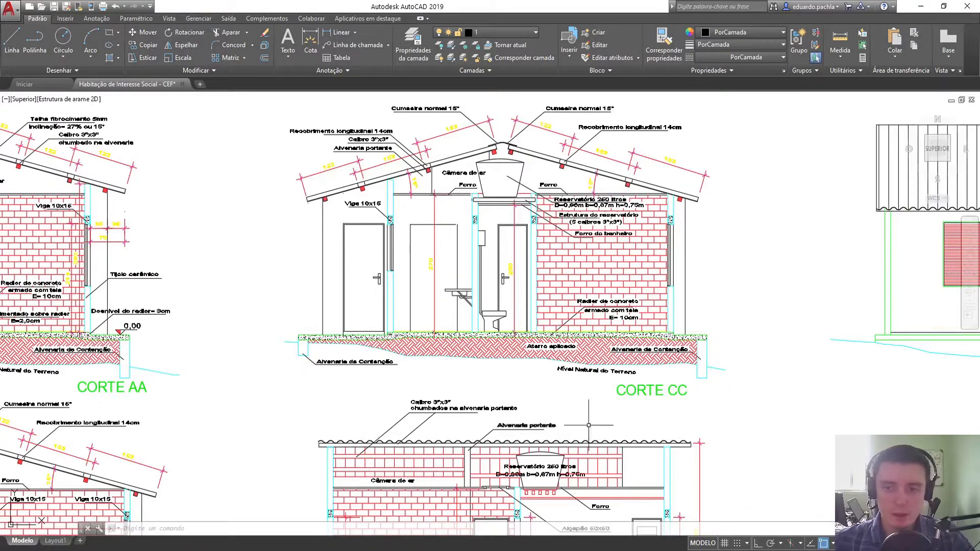
pyautogui.scroll(2, 381, 374)
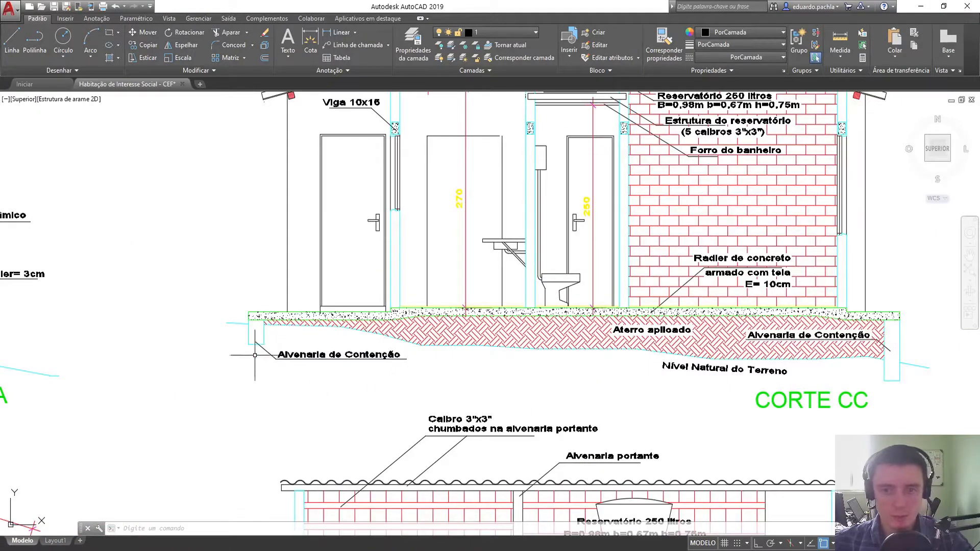
pyautogui.moveTo(312, 348); pyautogui.dragTo(266, 349, button='middle')
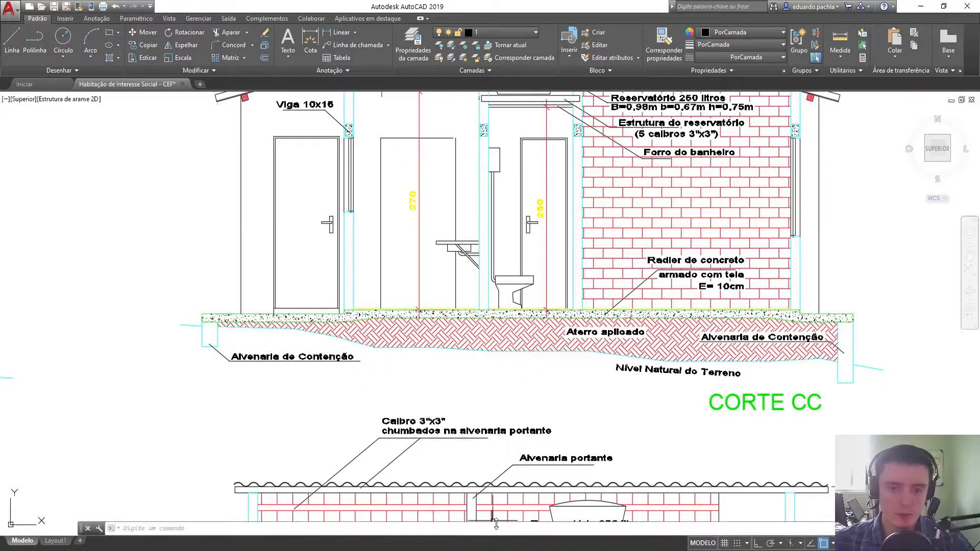
# Measure the width of the Alvenaria de Contenção below the radier's edge in section CORTE DD
pyautogui.scroll(-5, 448, 390)
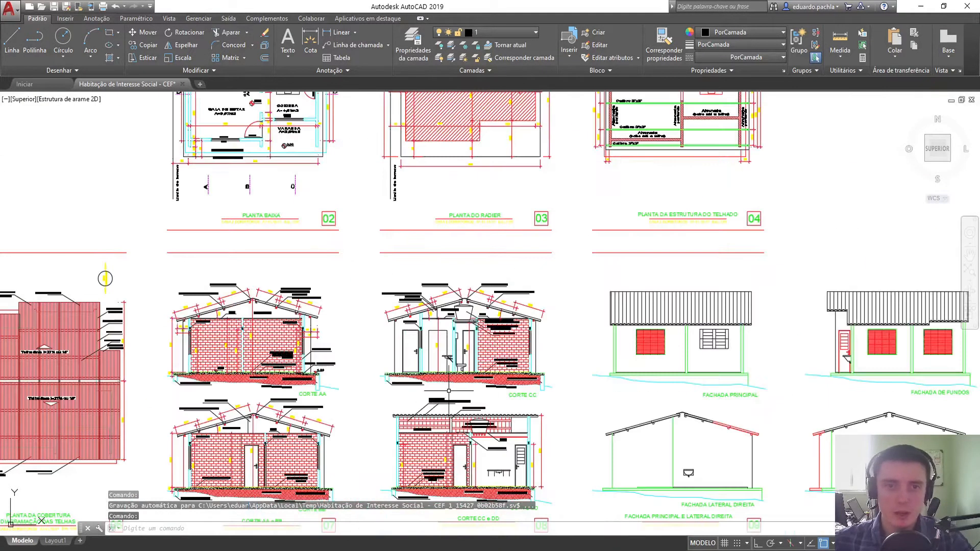
pyautogui.moveTo(449, 391); pyautogui.dragTo(488, 346, button='middle')
pyautogui.scroll(5, 375, 469)
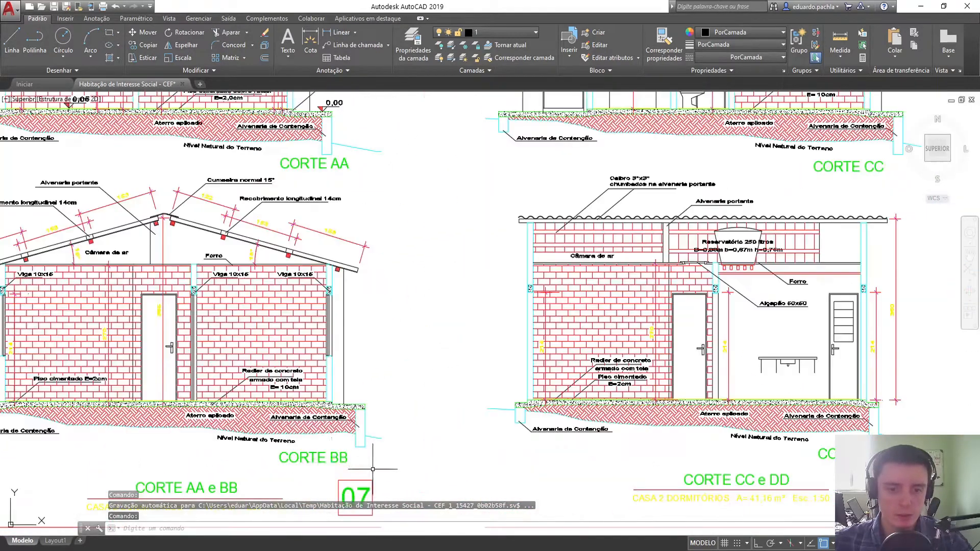
pyautogui.moveTo(752, 425); pyautogui.dragTo(751, 425, button='middle')
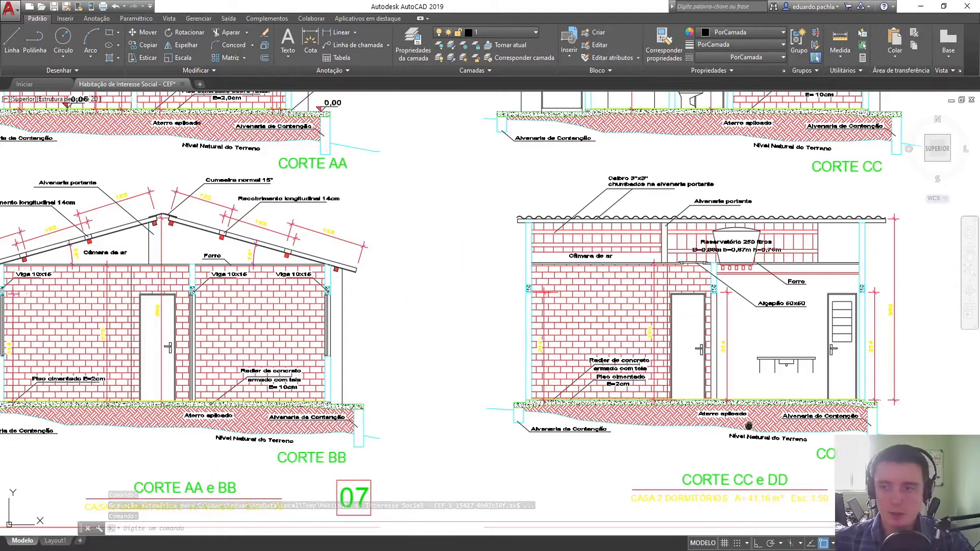
pyautogui.scroll(-2, 751, 425)
pyautogui.scroll(5, 414, 423)
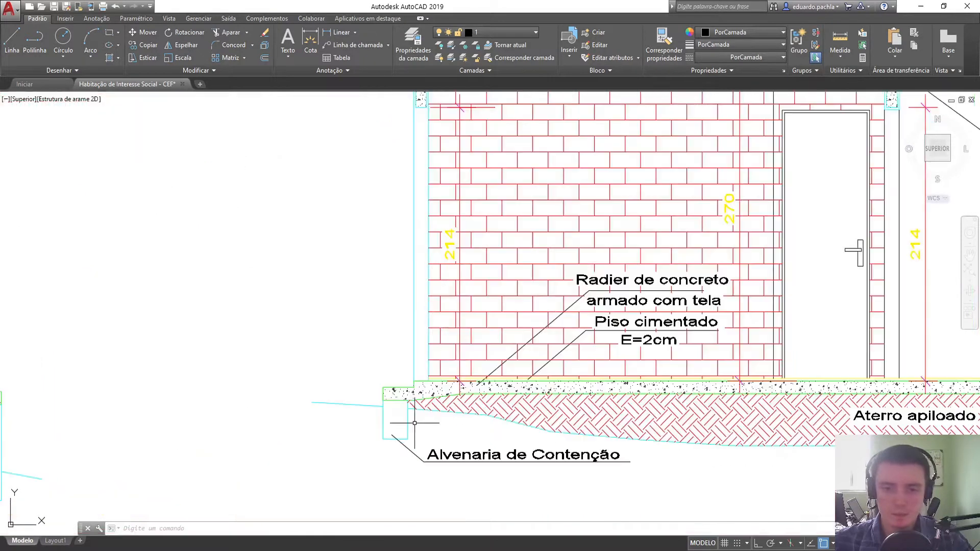
pyautogui.write('d')
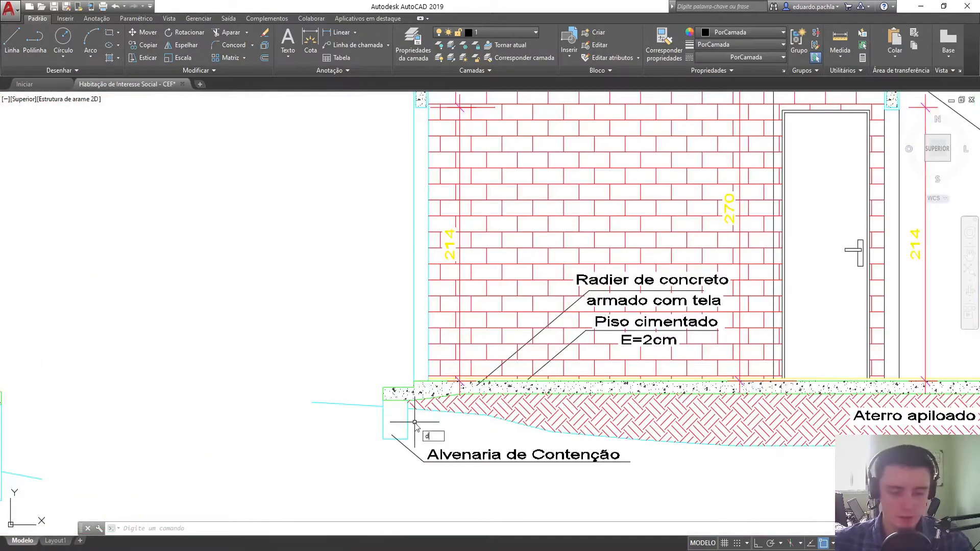
pyautogui.write('ist')
pyautogui.press('Return')
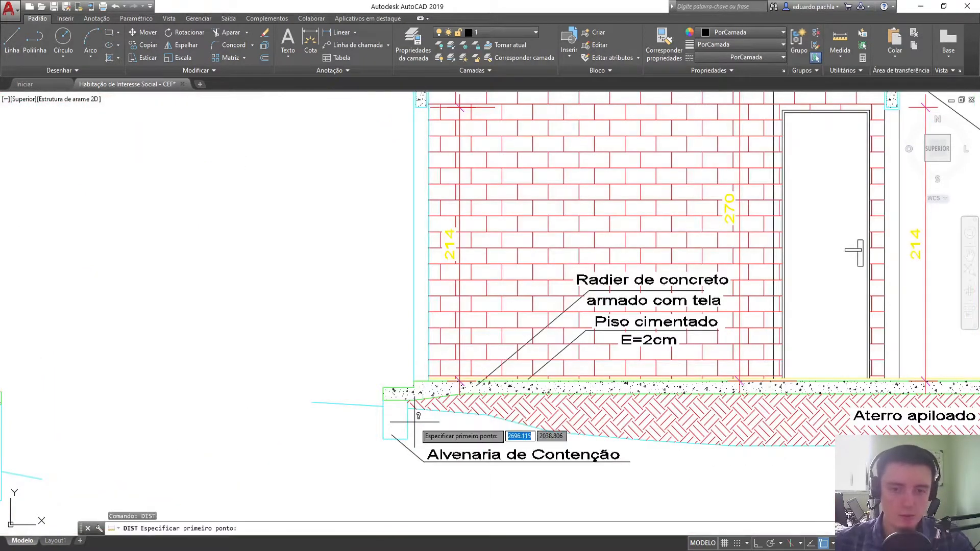
pyautogui.click(382, 438)
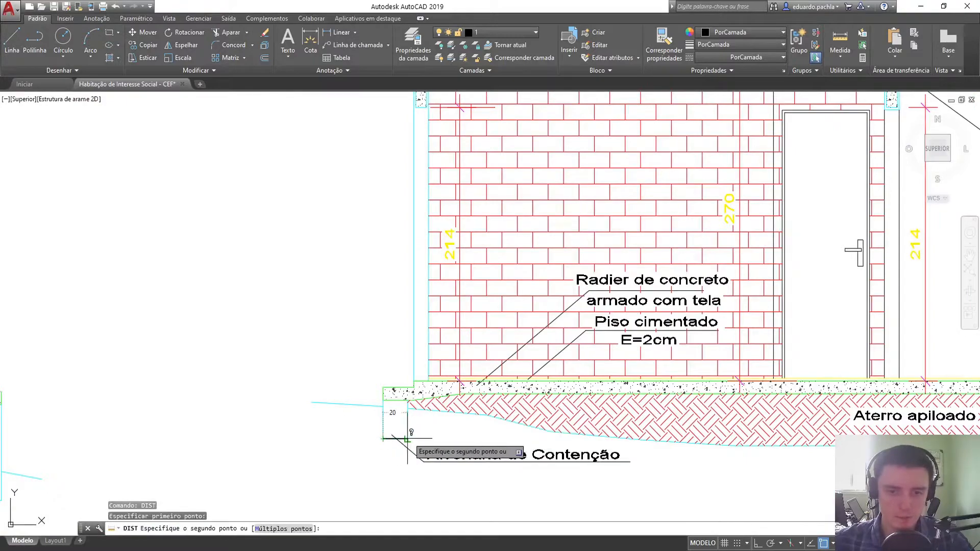
pyautogui.press('Escape')
pyautogui.press('Escape')
# Switch back to Revit and start an architectural wall using the Fundação 30 cm type
pyautogui.scroll(-7, 448, 426)
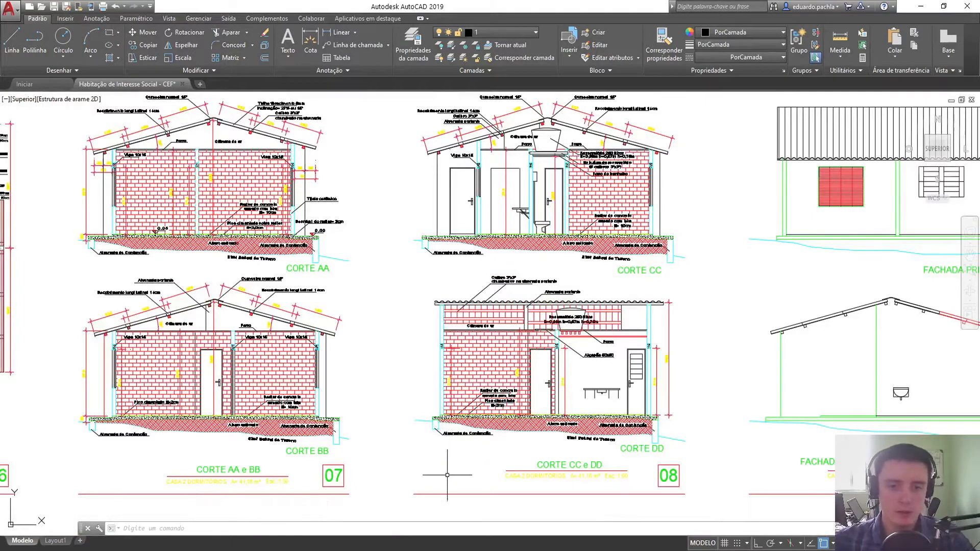
pyautogui.hotkey('alt', 'Tab')
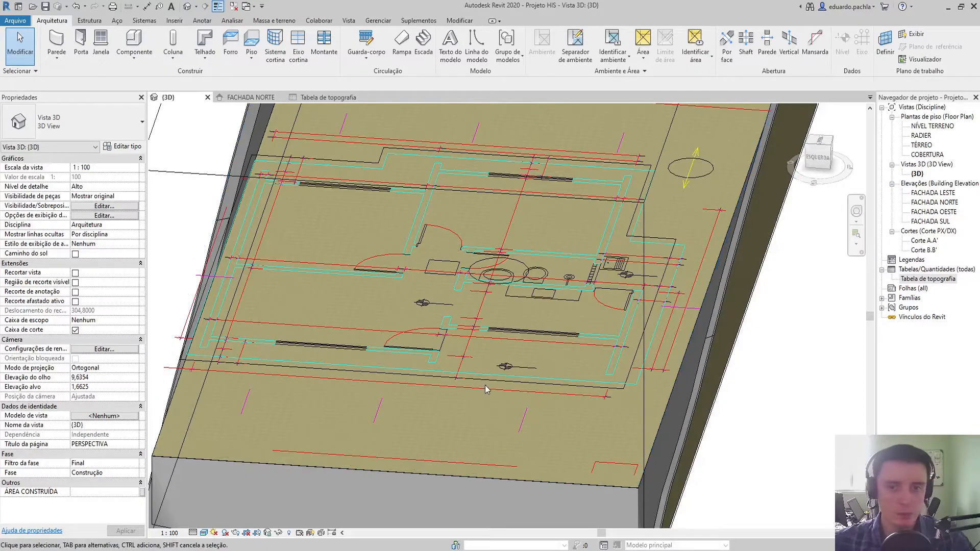
pyautogui.keyDown('shift'); pyautogui.moveTo(485, 389); pyautogui.dragTo(241, 237, button='middle'); pyautogui.keyUp('shift')
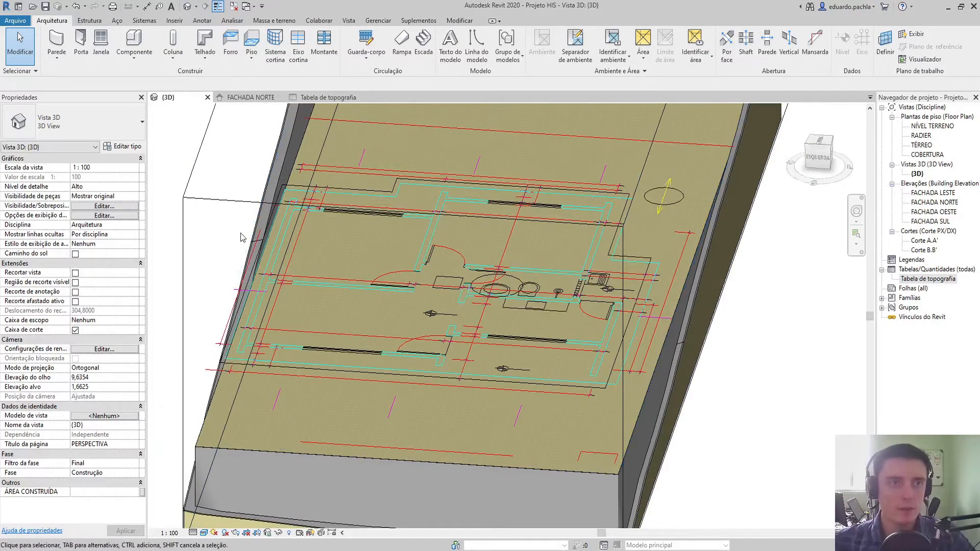
pyautogui.click(57, 41)
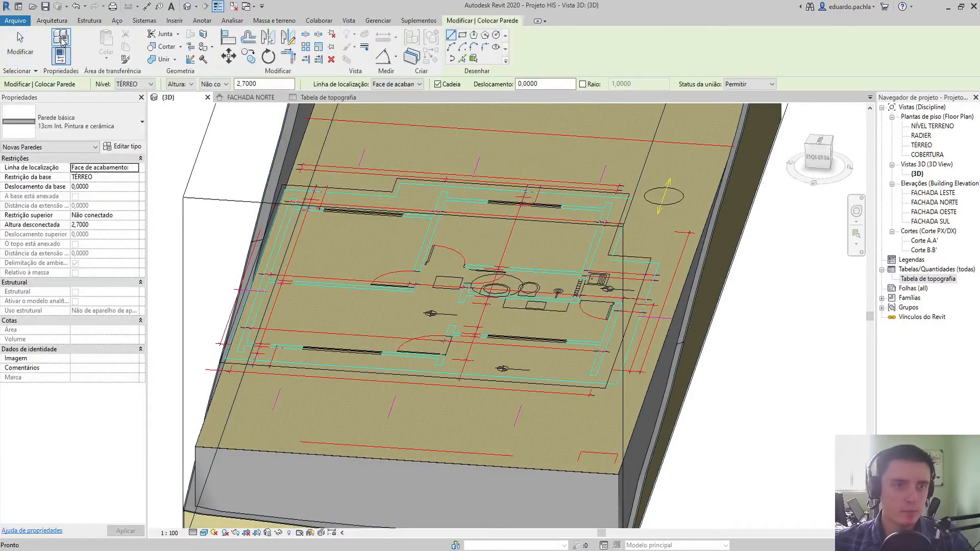
pyautogui.click(119, 131)
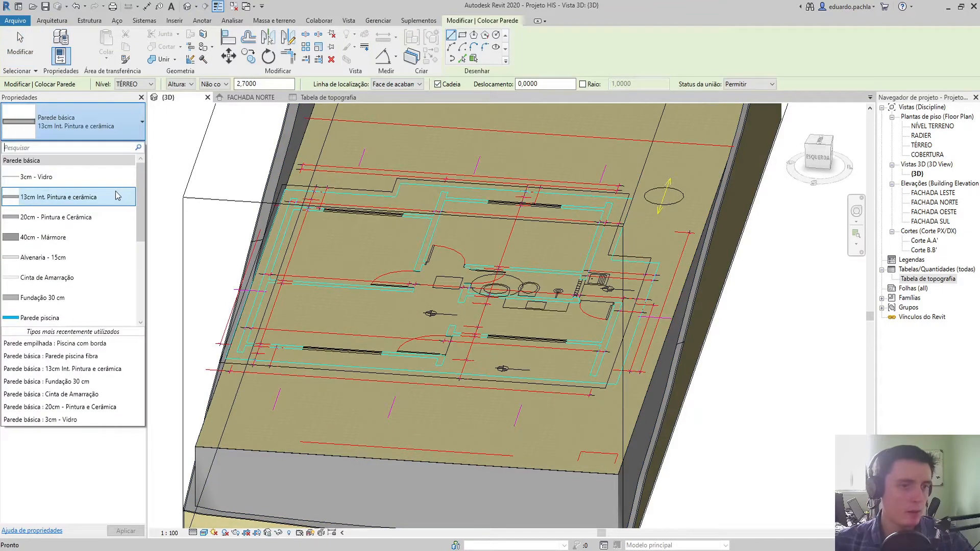
pyautogui.scroll(-1, 97, 225)
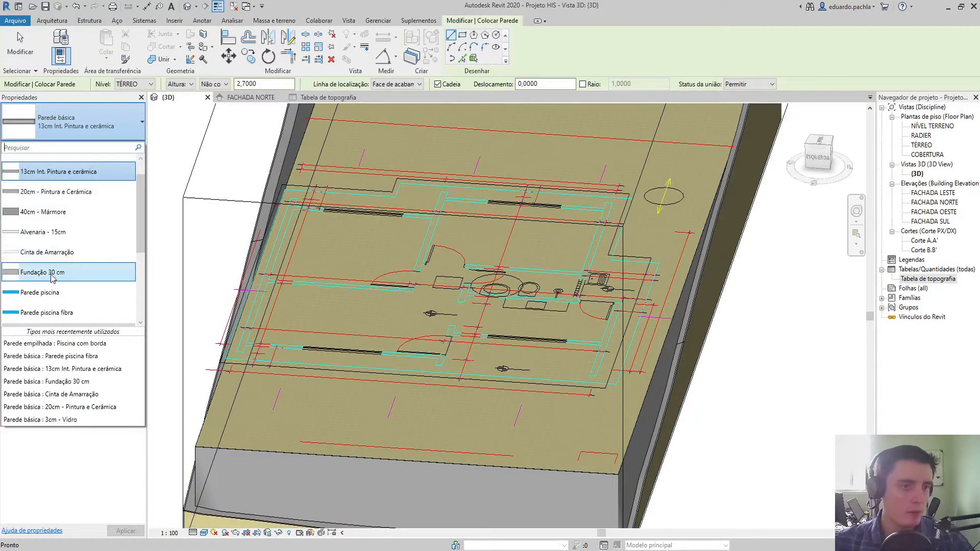
pyautogui.click(51, 274)
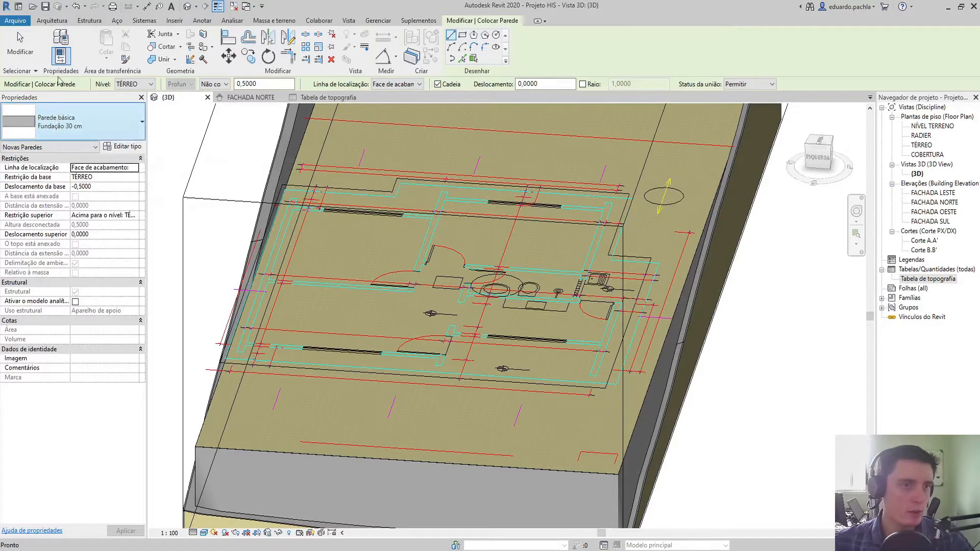
pyautogui.press('Escape')
pyautogui.click(57, 40)
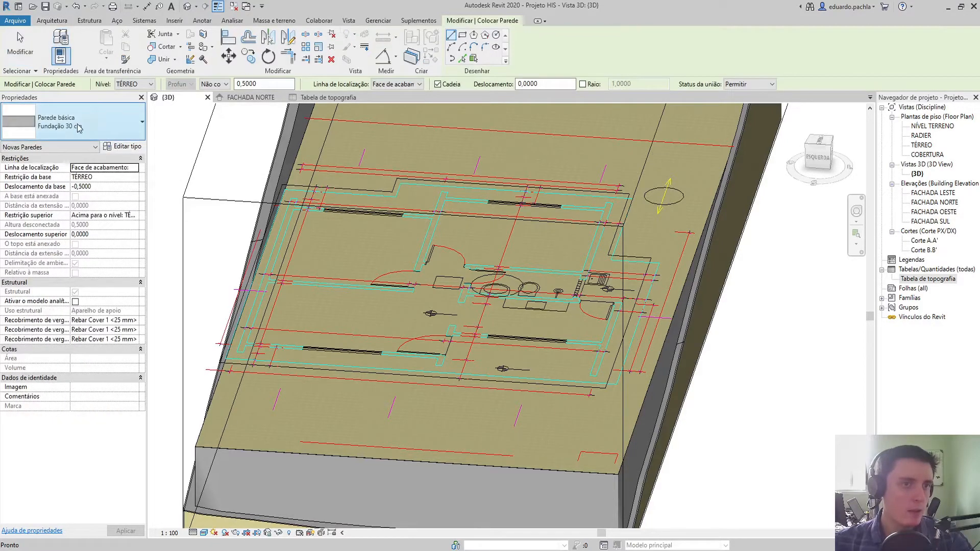
pyautogui.click(60, 127)
pyautogui.click(60, 179)
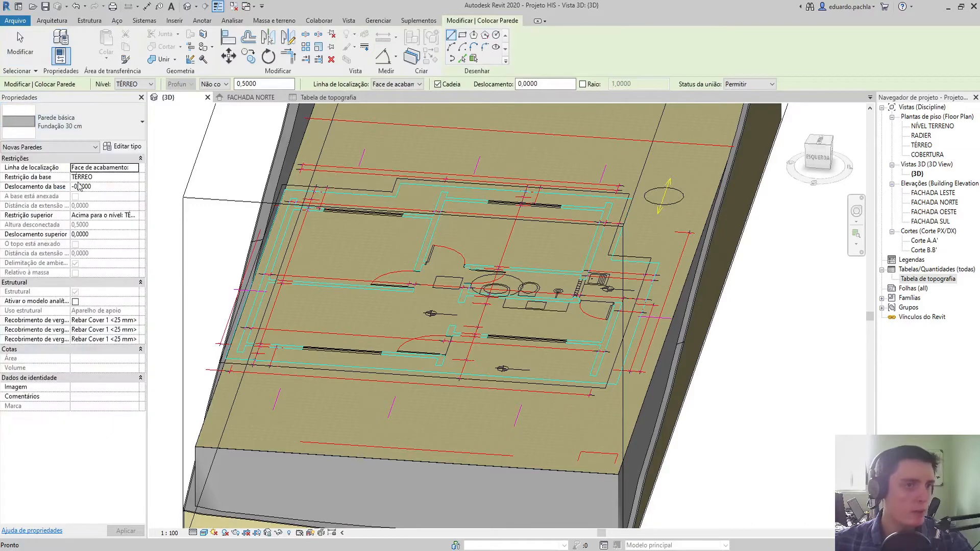
# Rename the Fundação 30 cm wall type as "Parede de Contenção" in its type properties
pyautogui.click(122, 146)
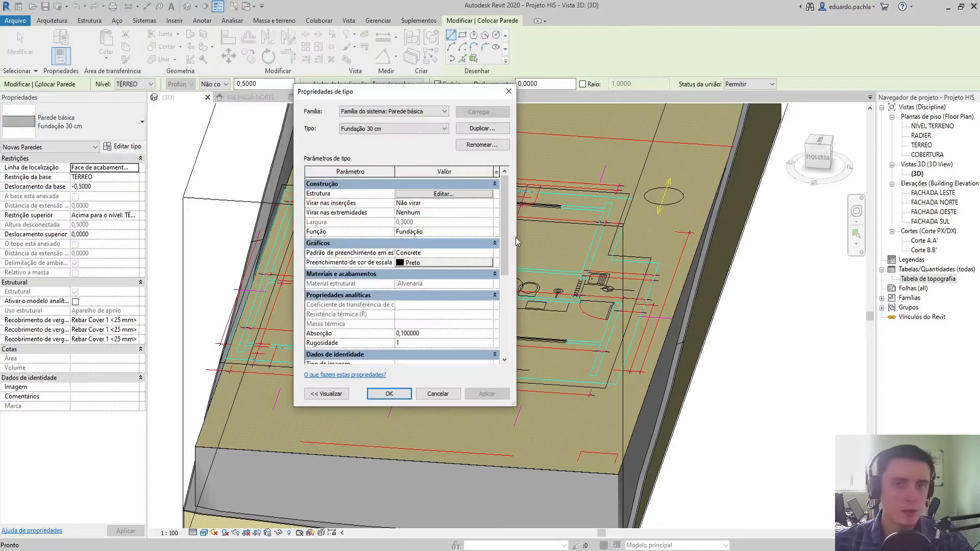
pyautogui.click(481, 145)
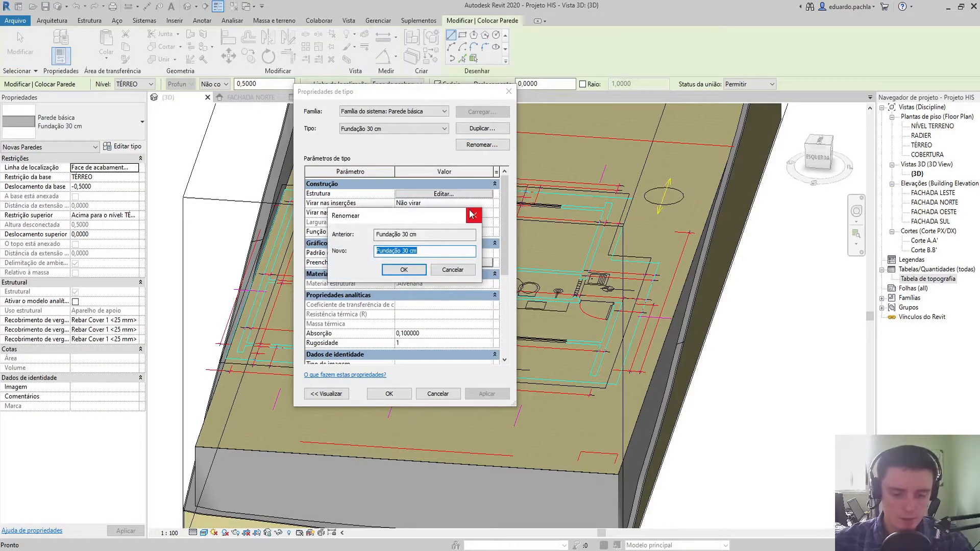
pyautogui.write('Conten')
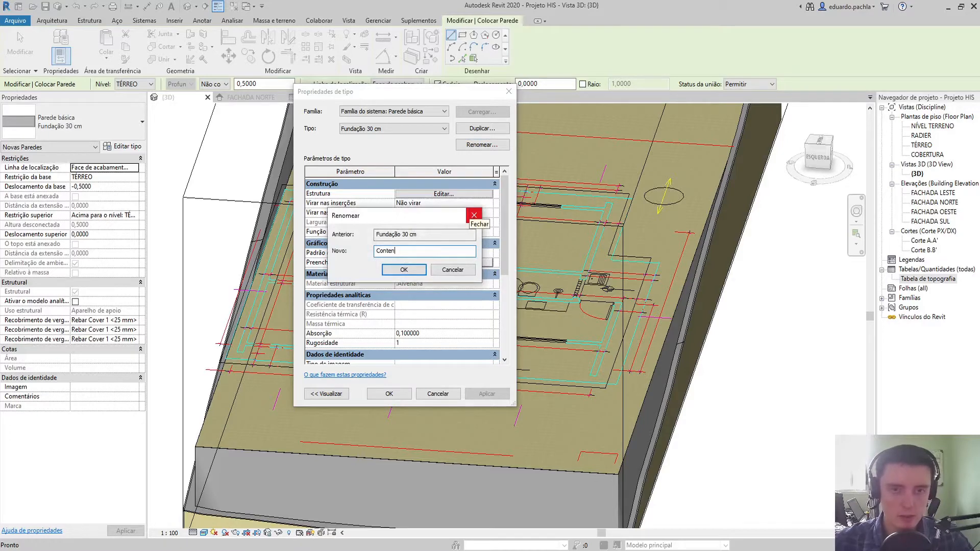
pyautogui.write('ção do')
pyautogui.press('BackSpace')
pyautogui.press('BackSpace')
pyautogui.press('BackSpace')
pyautogui.press('BackSpace')
pyautogui.press('BackSpace')
pyautogui.press('BackSpace')
pyautogui.press('BackSpace')
pyautogui.press('BackSpace')
pyautogui.press('BackSpace')
pyautogui.press('BackSpace')
pyautogui.press('BackSpace')
pyautogui.press('BackSpace')
pyautogui.press('BackSpace')
pyautogui.write('Parede de')
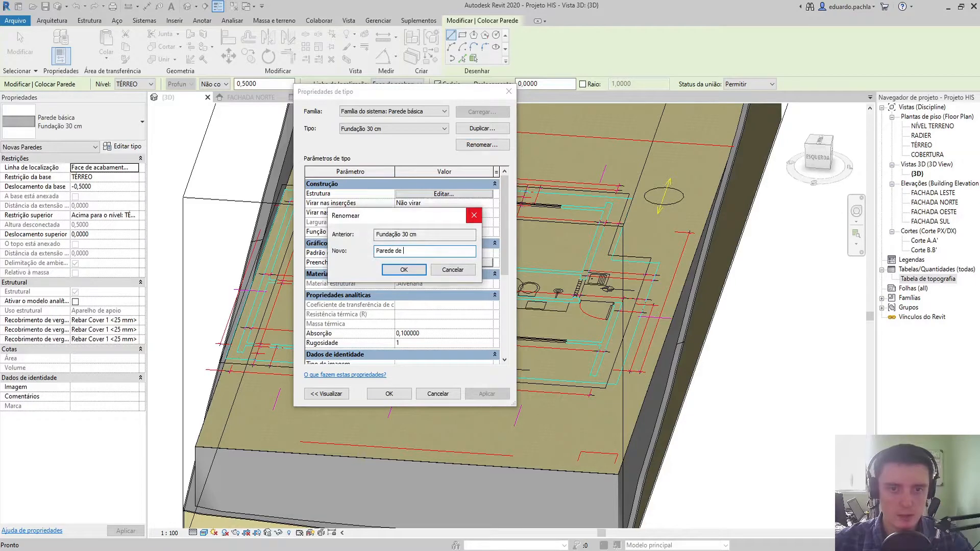
pyautogui.write(' Contenção')
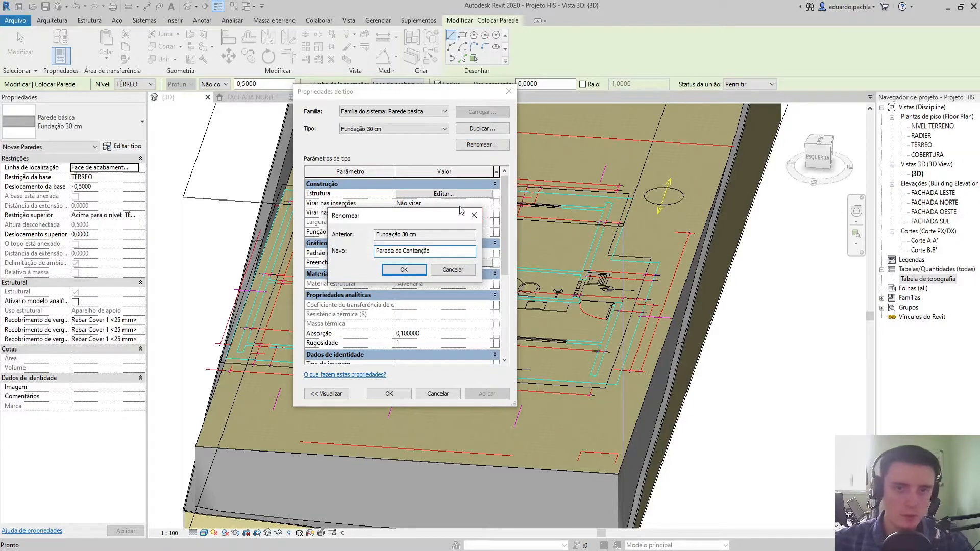
pyautogui.click(414, 271)
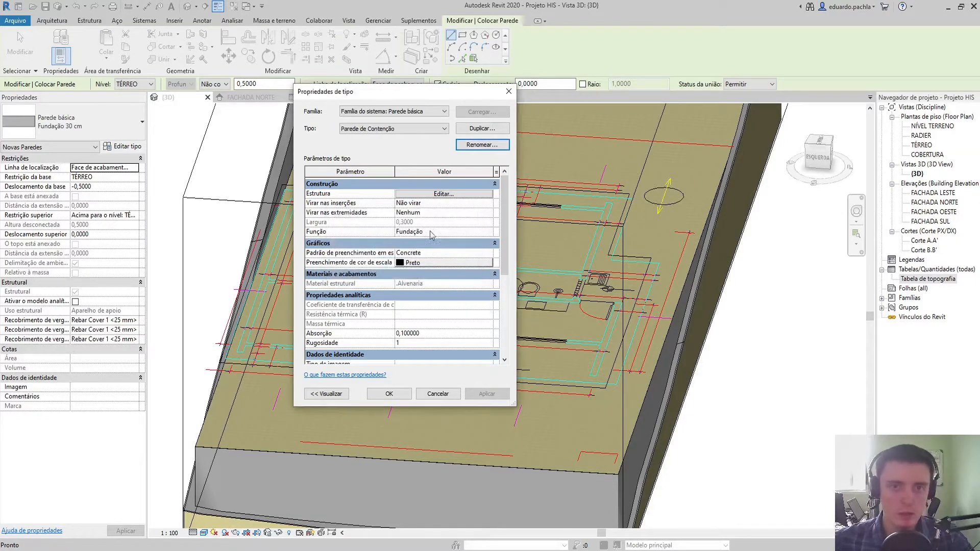
# Edit the wall type's structure and set the .Alvenaria core layer's thickness to 0,19
pyautogui.click(443, 194)
pyautogui.click(410, 215)
pyautogui.moveTo(410, 216); pyautogui.dragTo(401, 214)
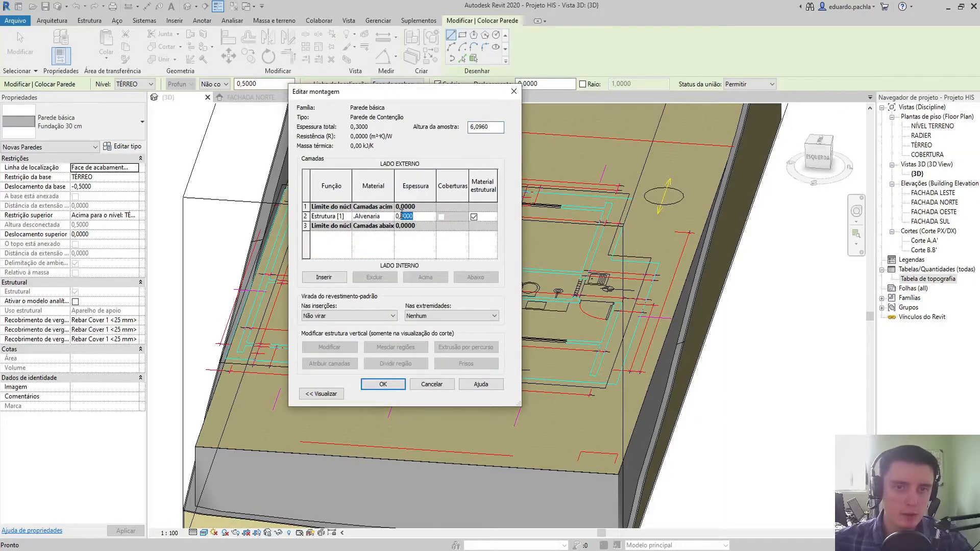
pyautogui.write('19')
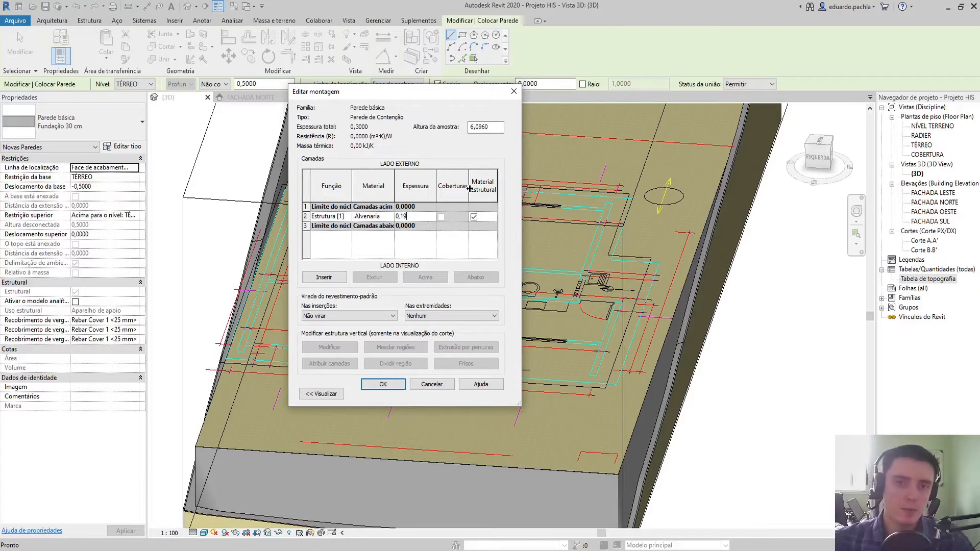
# Insert a layer outside the core on the wall's exterior side, using the .Chapisco material with a thickness of 0,01
pyautogui.click(322, 240)
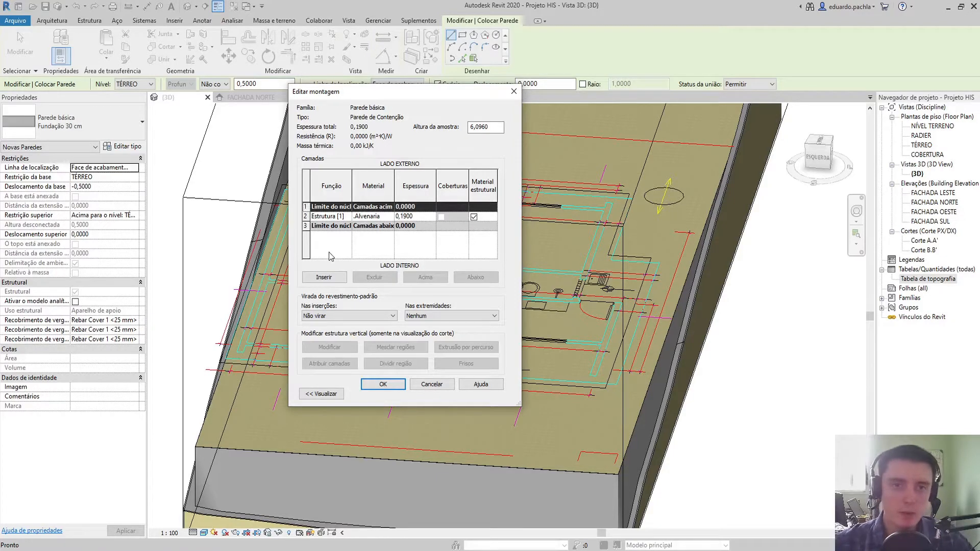
pyautogui.click(337, 280)
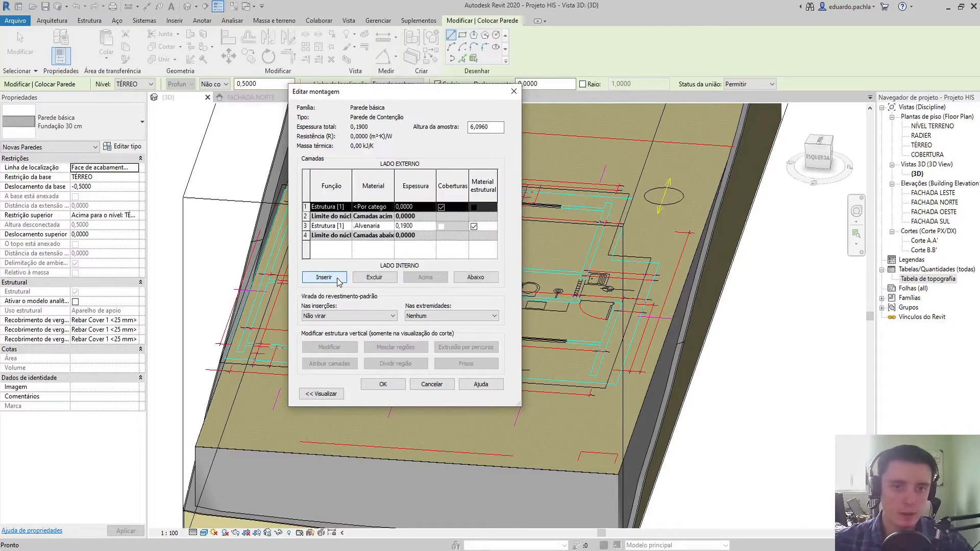
pyautogui.click(390, 211)
pyautogui.click(390, 207)
pyautogui.write('chapisco')
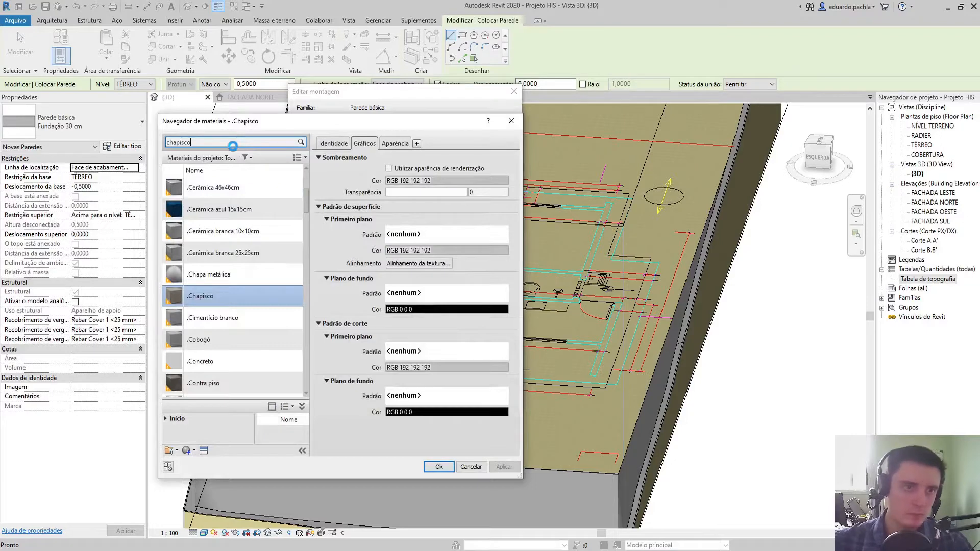
pyautogui.click(437, 467)
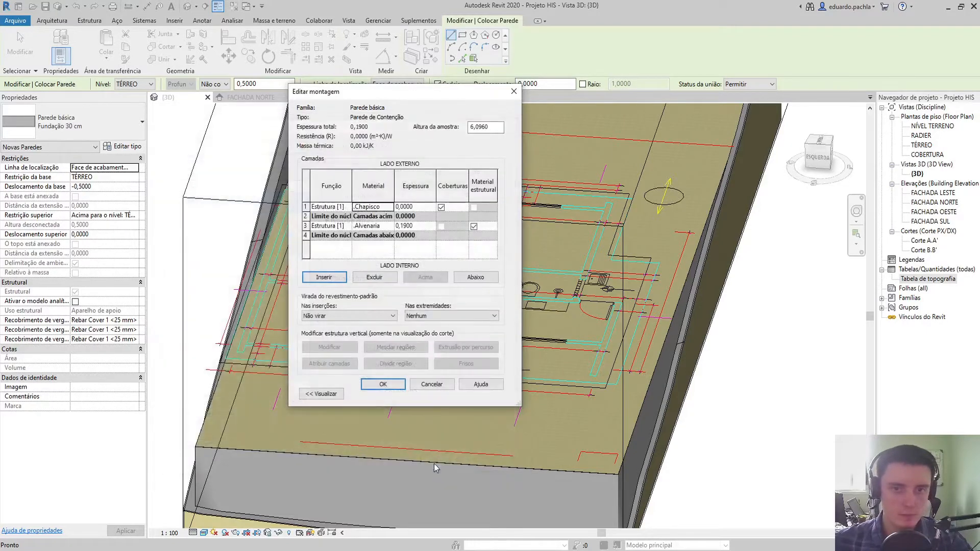
pyautogui.click(422, 206)
pyautogui.write('0')
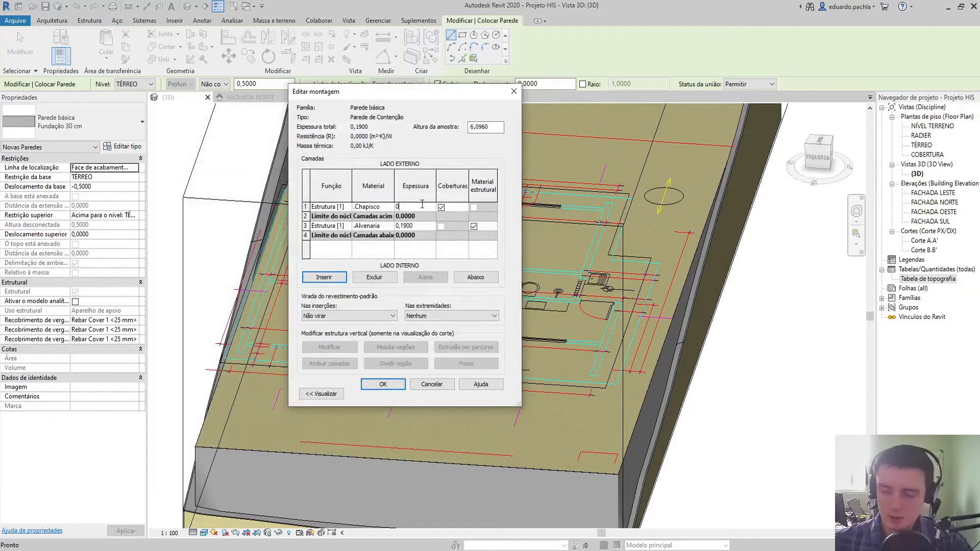
# Insert another layer outside the .Chapisco layer and assign it the .Reboco material
pyautogui.click(306, 207)
pyautogui.click(330, 278)
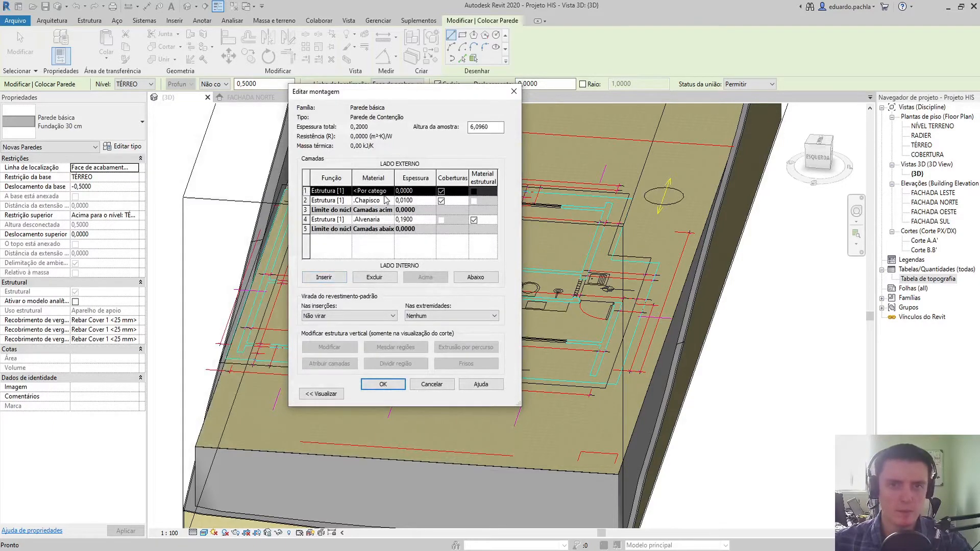
pyautogui.click(380, 191)
pyautogui.click(389, 191)
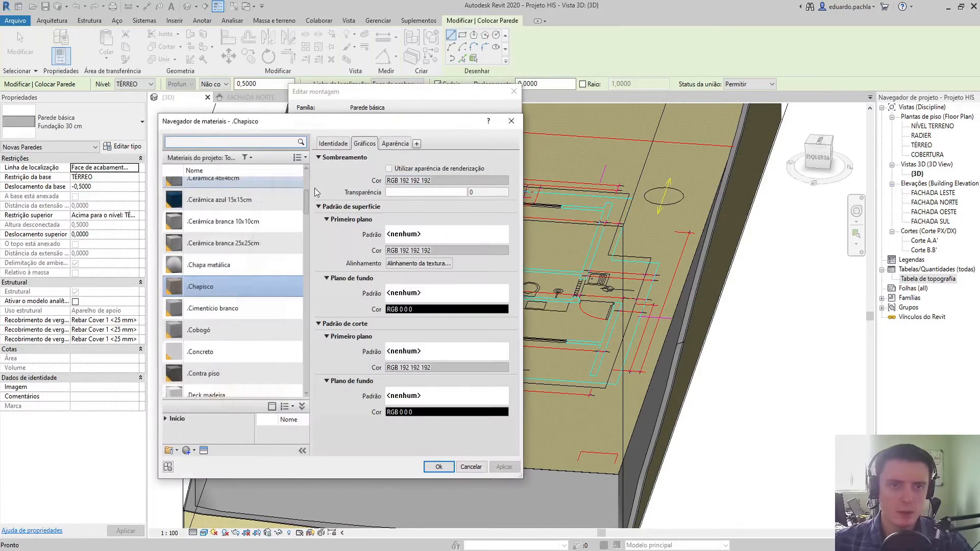
pyautogui.click(207, 145)
pyautogui.write('re')
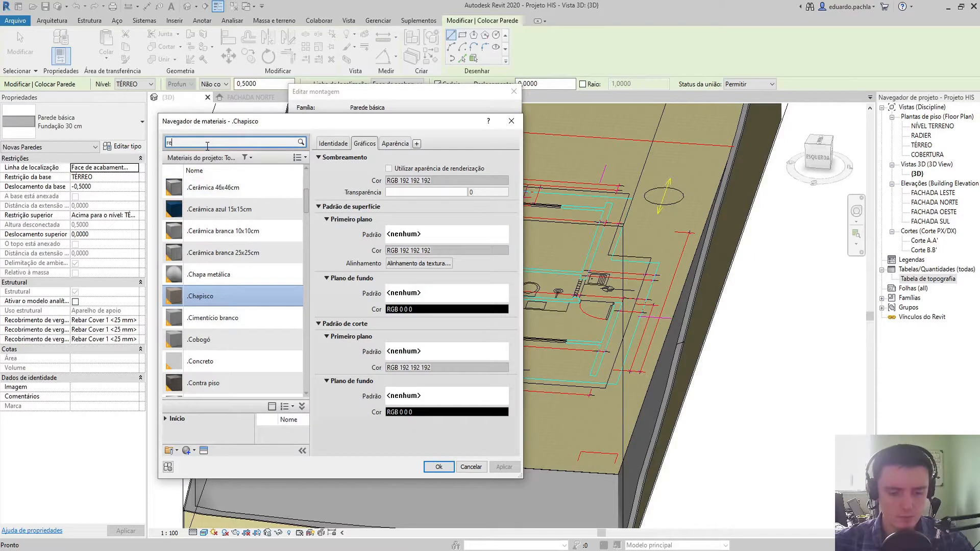
pyautogui.write('boco')
pyautogui.click(228, 245)
pyautogui.click(440, 466)
# Set the .Reboco layer's thickness to 0,015 and apply the changes to the wall type
pyautogui.click(418, 190)
pyautogui.moveTo(409, 190); pyautogui.dragTo(401, 190)
pyautogui.write('0')
pyautogui.press('BackSpace')
pyautogui.write('2')
pyautogui.click(428, 201)
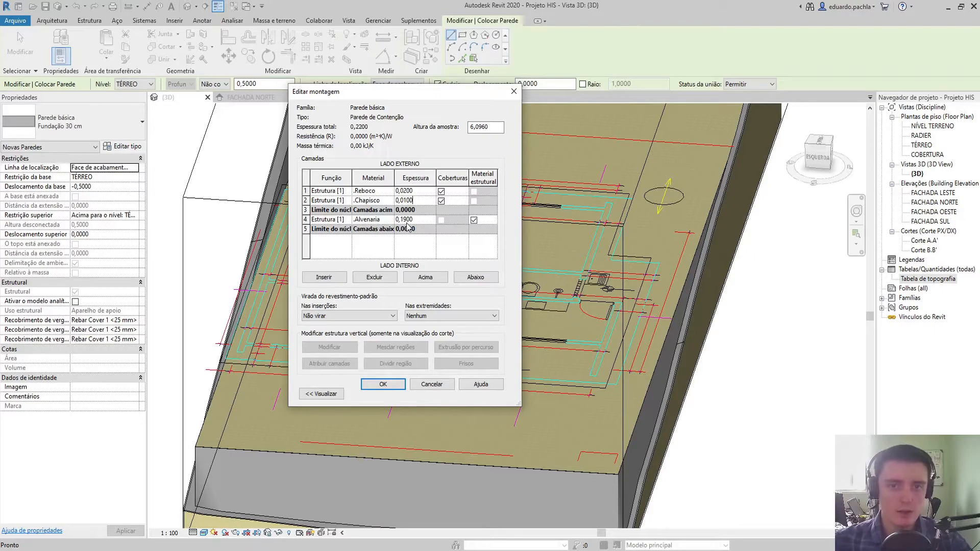
pyautogui.click(403, 190)
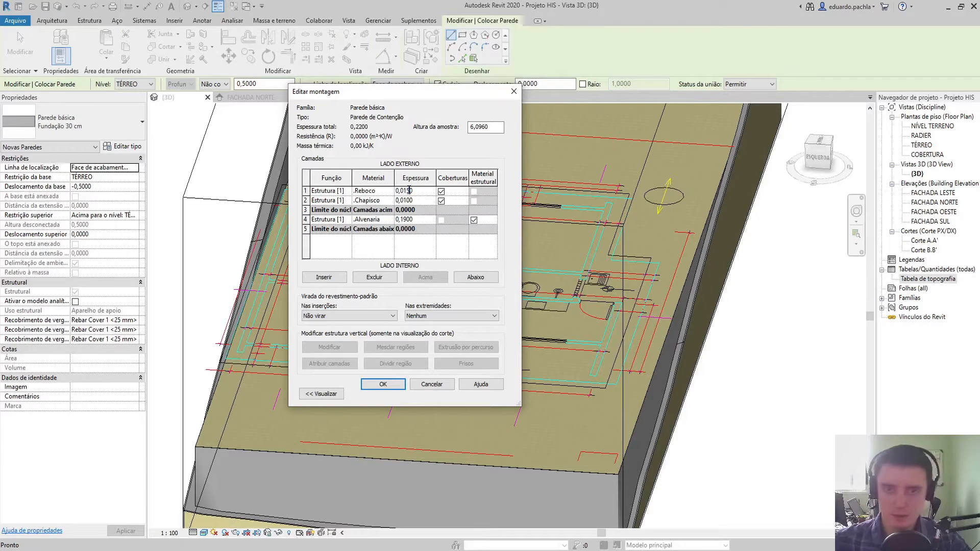
pyautogui.click(413, 200)
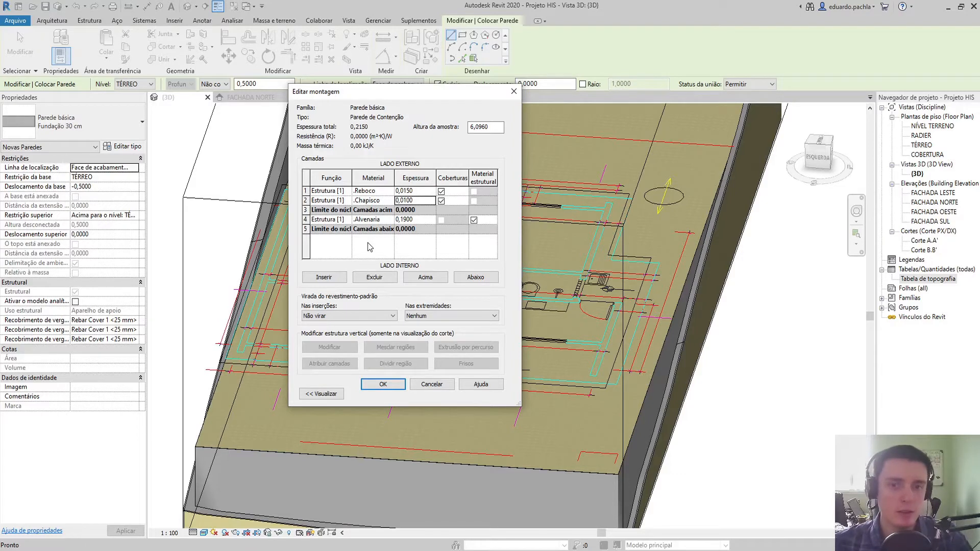
pyautogui.click(383, 384)
pyautogui.click(495, 396)
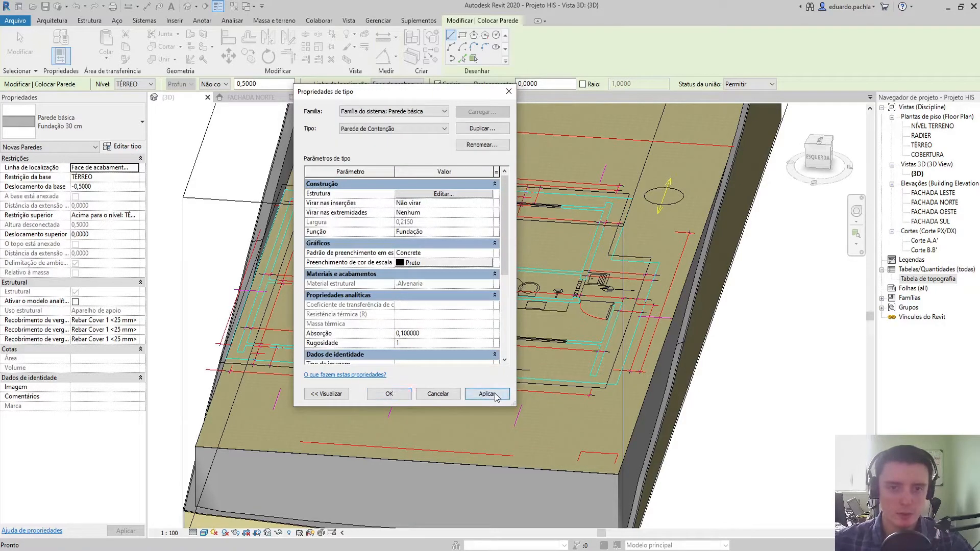
pyautogui.click(388, 395)
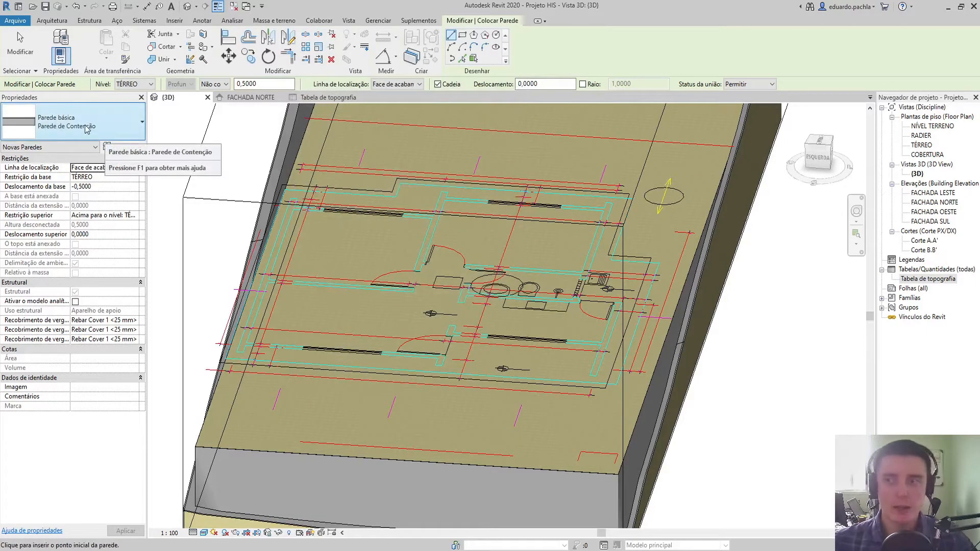
# Open the RADIER floor plan and bring the front edge of the radier into view
pyautogui.doubleClick(921, 135)
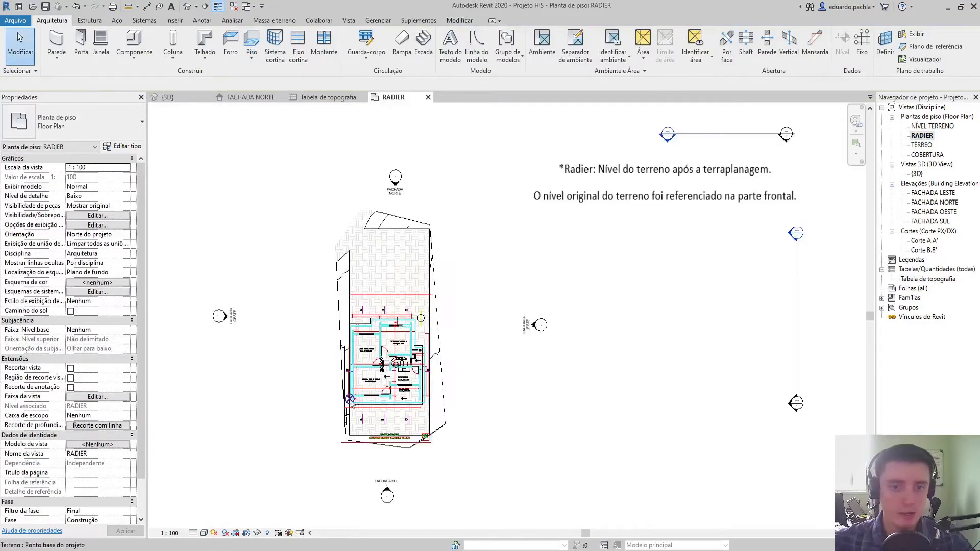
pyautogui.scroll(5, 358, 388)
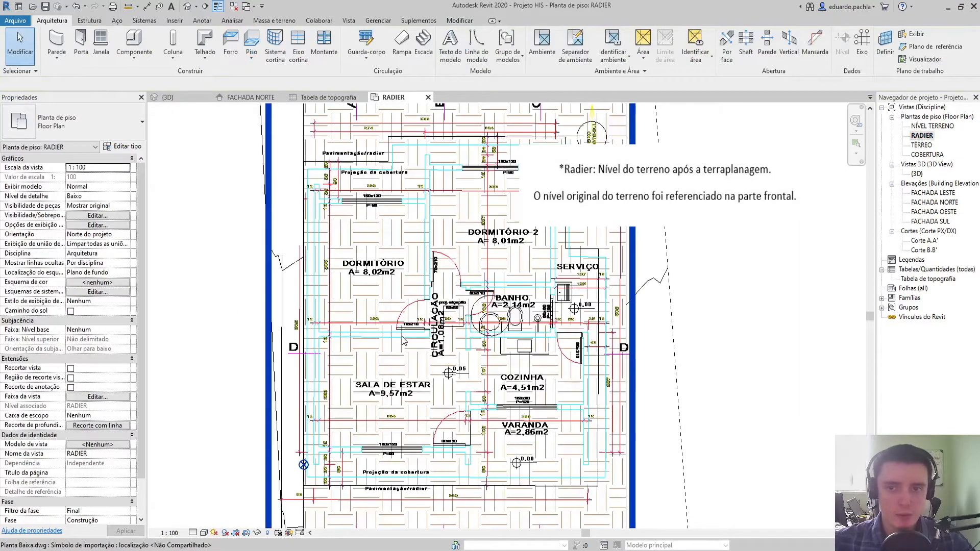
pyautogui.scroll(-3, 433, 324)
pyautogui.scroll(-2, 465, 322)
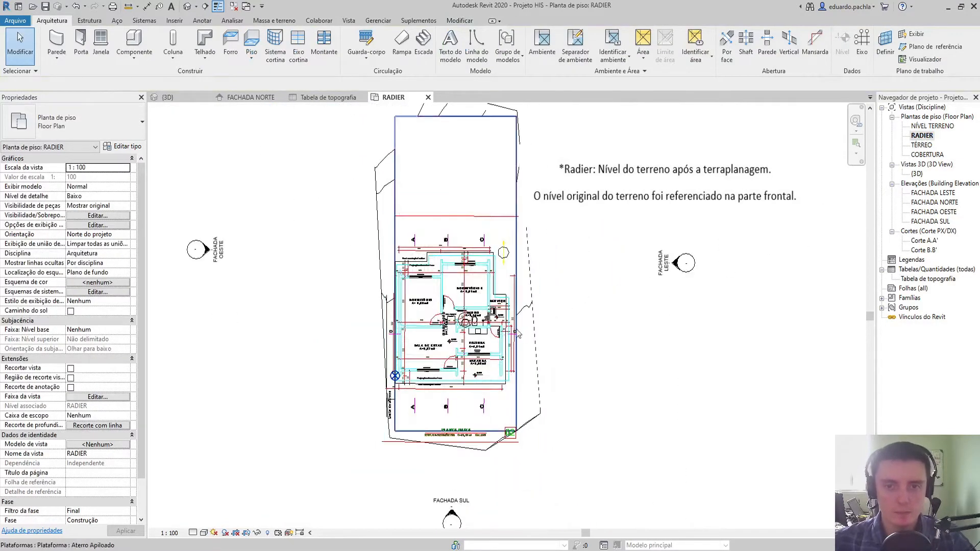
pyautogui.scroll(1, 465, 320)
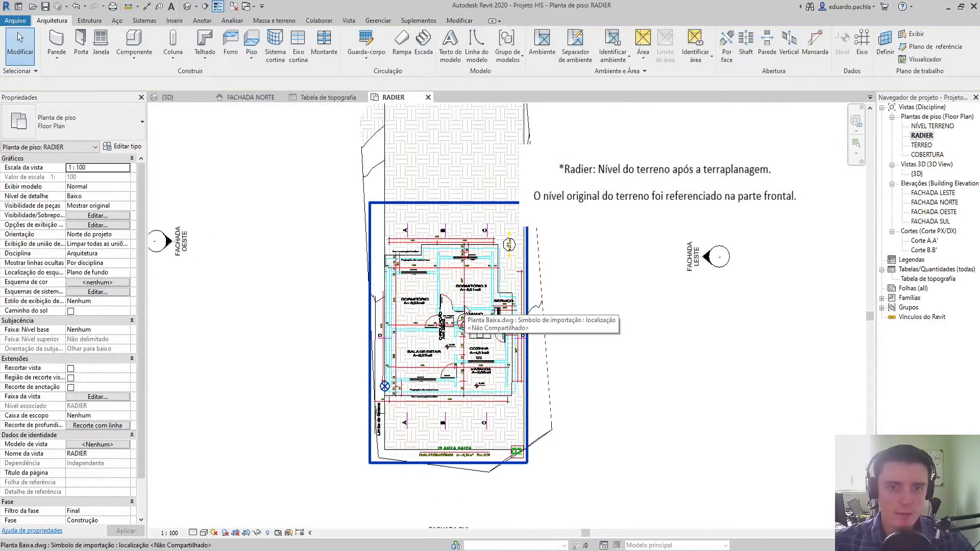
pyautogui.scroll(2, 456, 327)
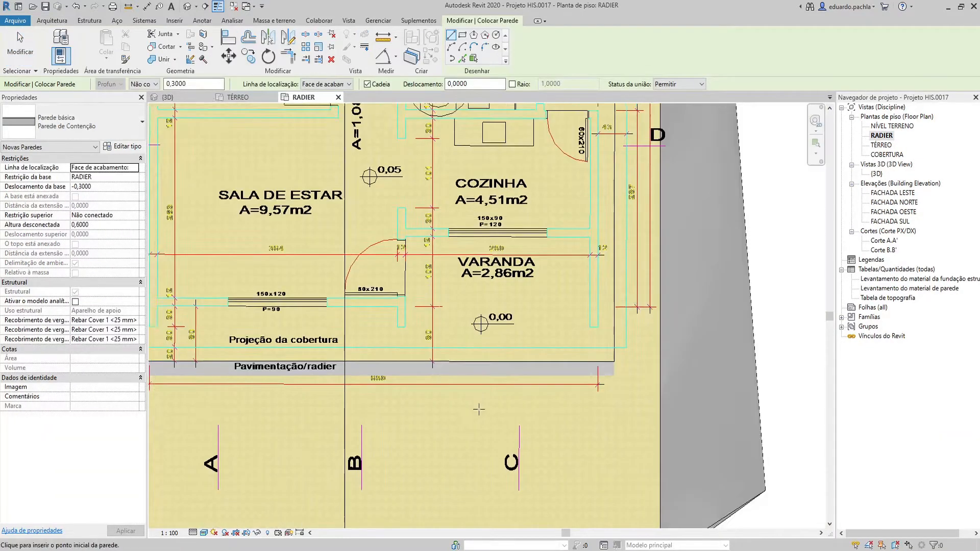
pyautogui.scroll(-1, 478, 408)
pyautogui.moveTo(625, 412); pyautogui.dragTo(564, 401, button='middle')
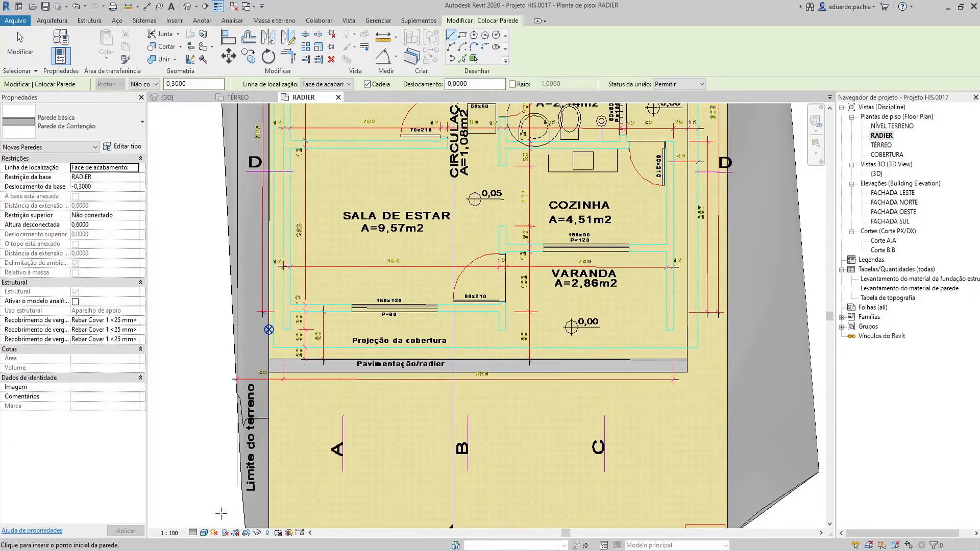
# Set the plan view's detail level to Alto and its visual style to Realista
pyautogui.click(193, 531)
pyautogui.click(203, 521)
pyautogui.click(193, 532)
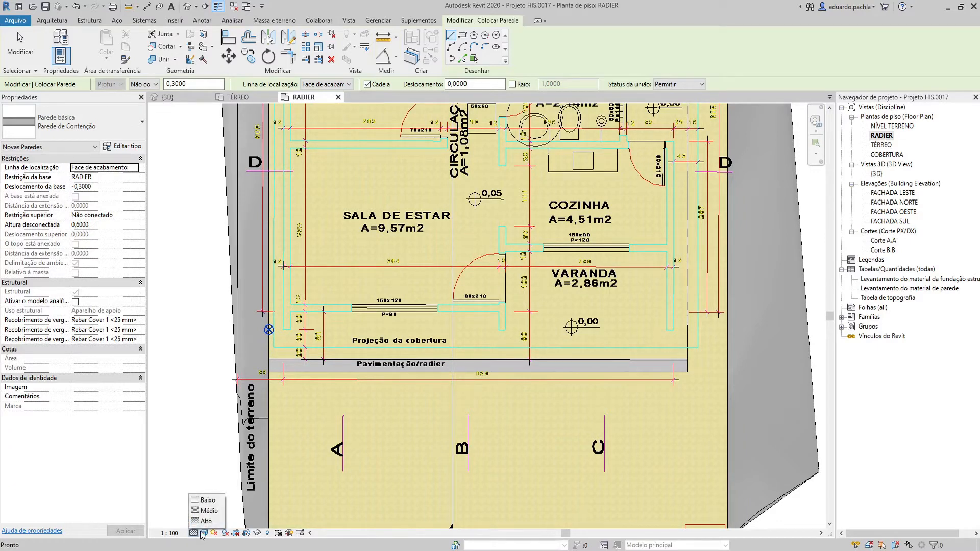
pyautogui.click(203, 533)
pyautogui.click(203, 533)
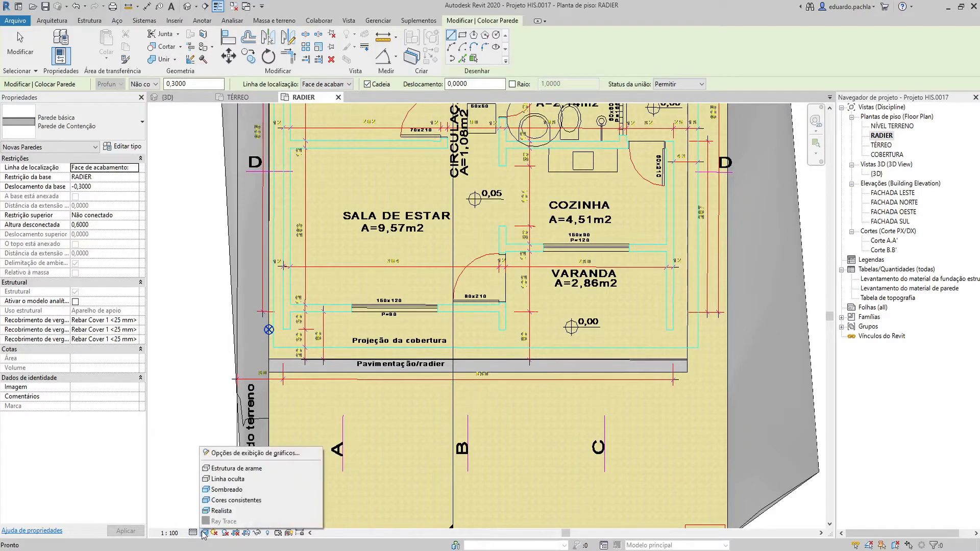
pyautogui.click(221, 511)
pyautogui.scroll(-1, 313, 361)
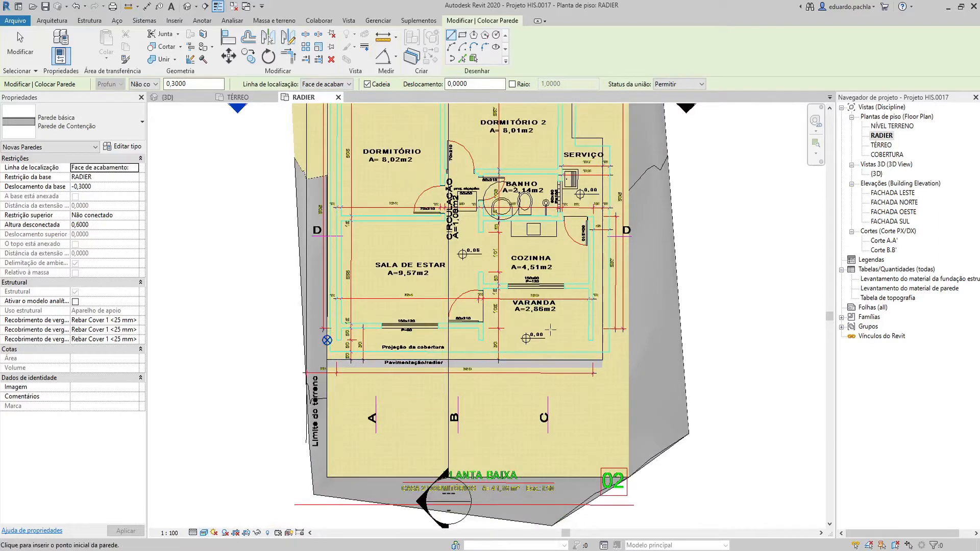
pyautogui.scroll(3, 426, 382)
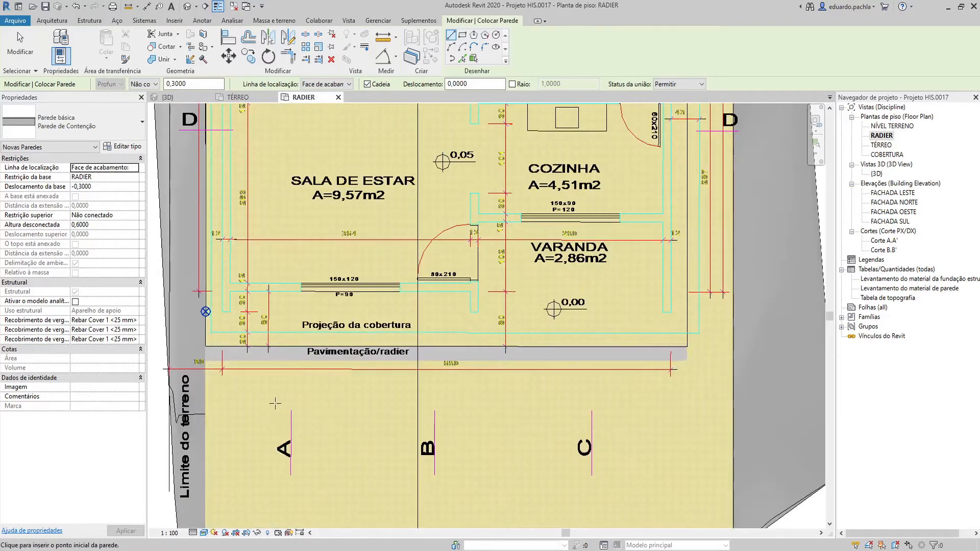
pyautogui.scroll(-1, 276, 403)
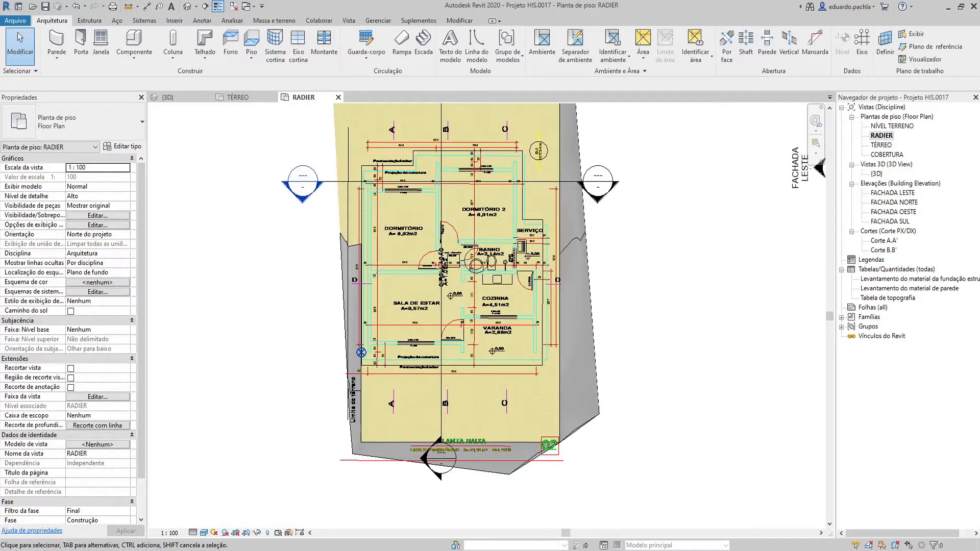
pyautogui.scroll(4, 380, 366)
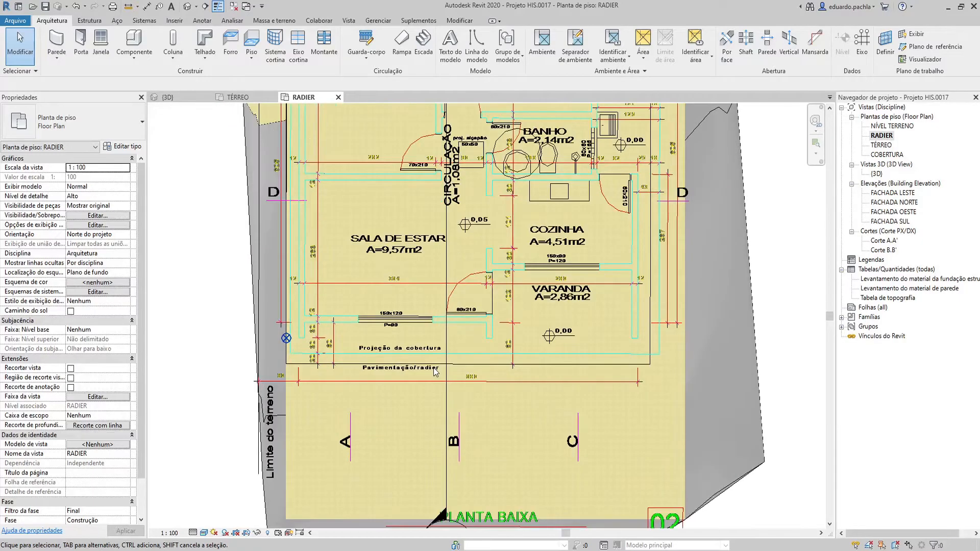
pyautogui.scroll(-2, 410, 373)
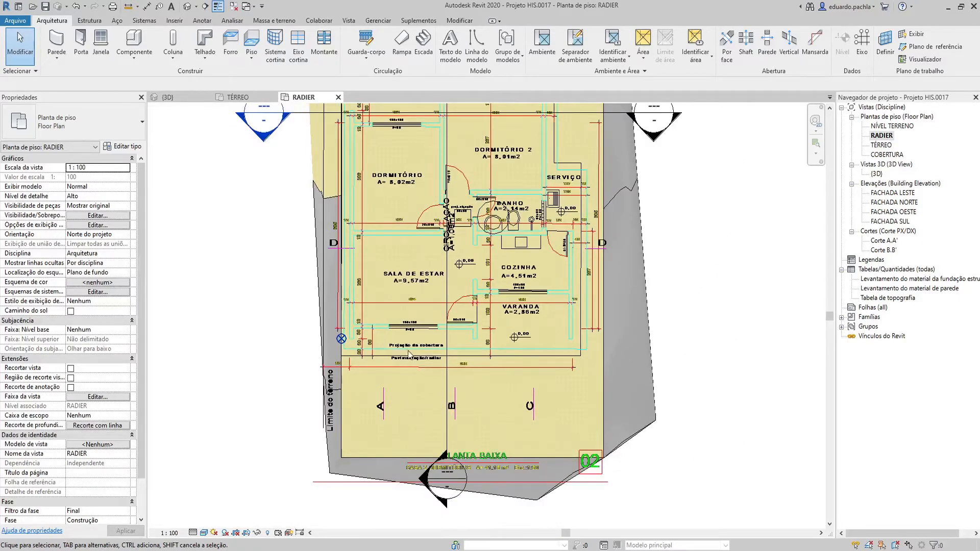
pyautogui.scroll(2, 407, 351)
pyautogui.scroll(-1, 460, 319)
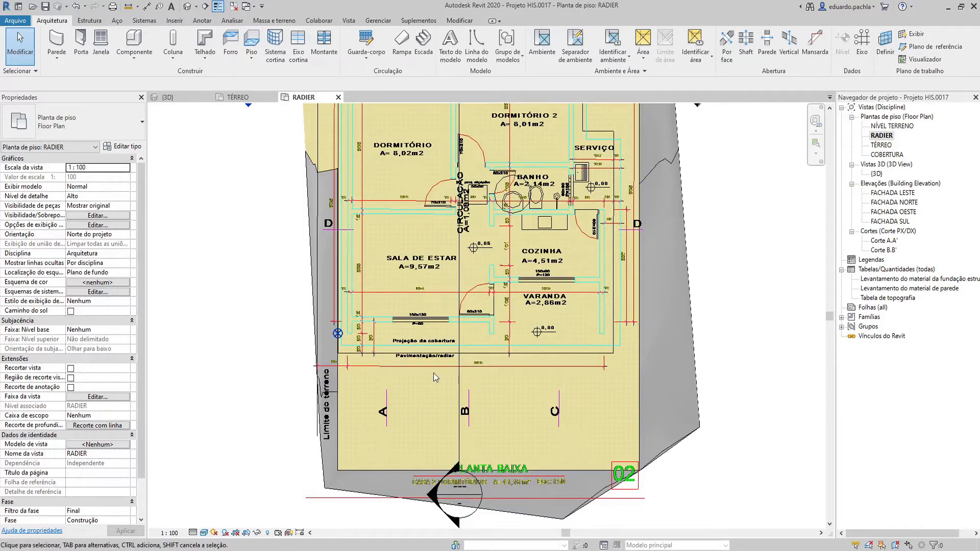
# Start an architectural wall of the Parede de Contenção type, left unconnected with a depth of 0,6
pyautogui.click(56, 40)
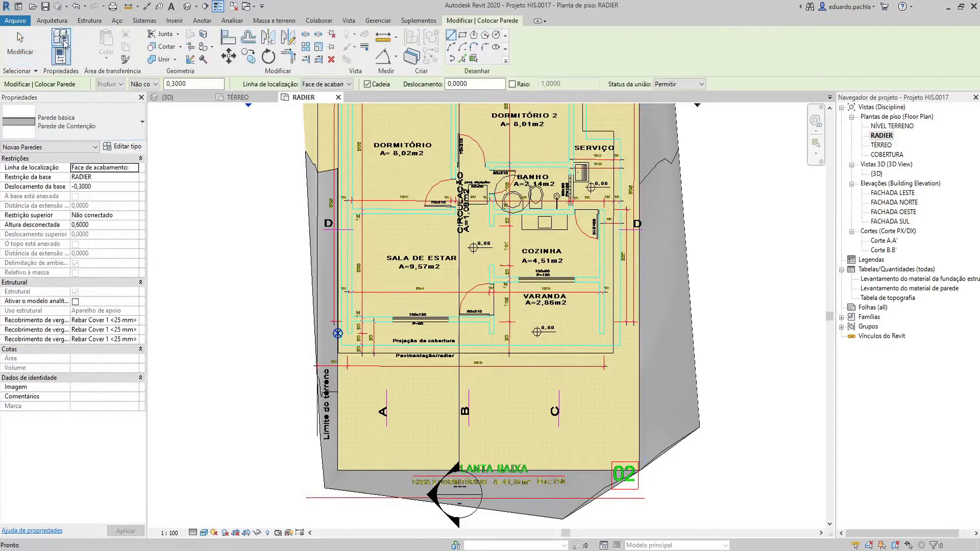
pyautogui.click(83, 127)
pyautogui.click(56, 297)
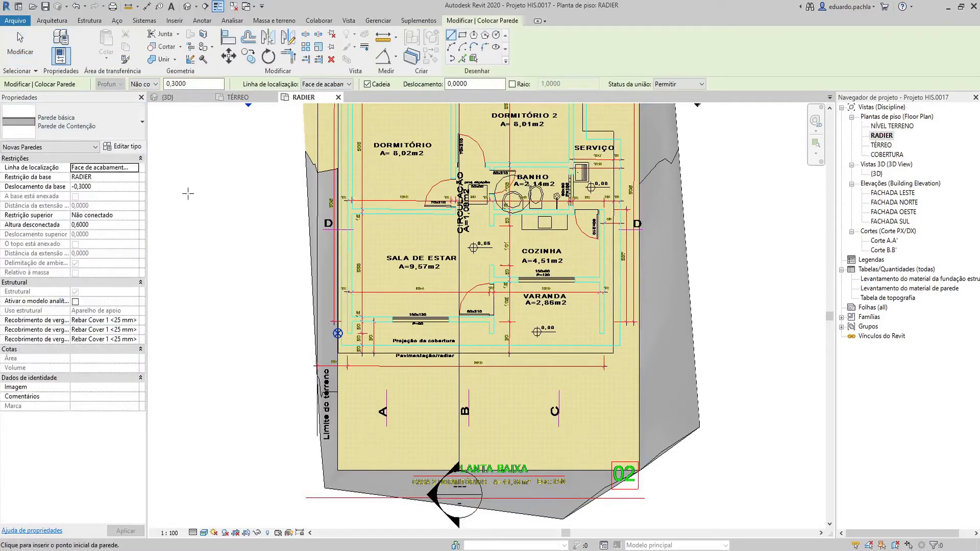
pyautogui.click(145, 84)
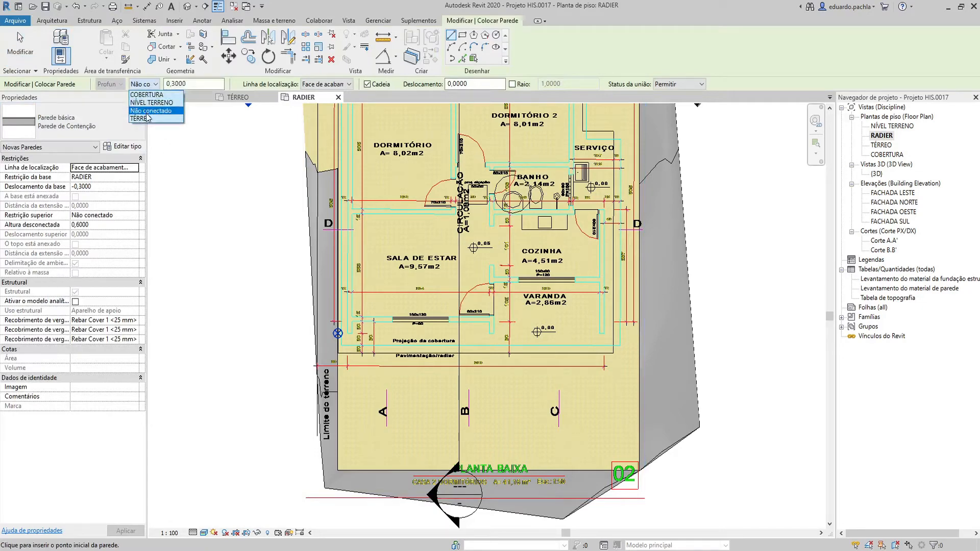
pyautogui.click(145, 111)
pyautogui.click(193, 84)
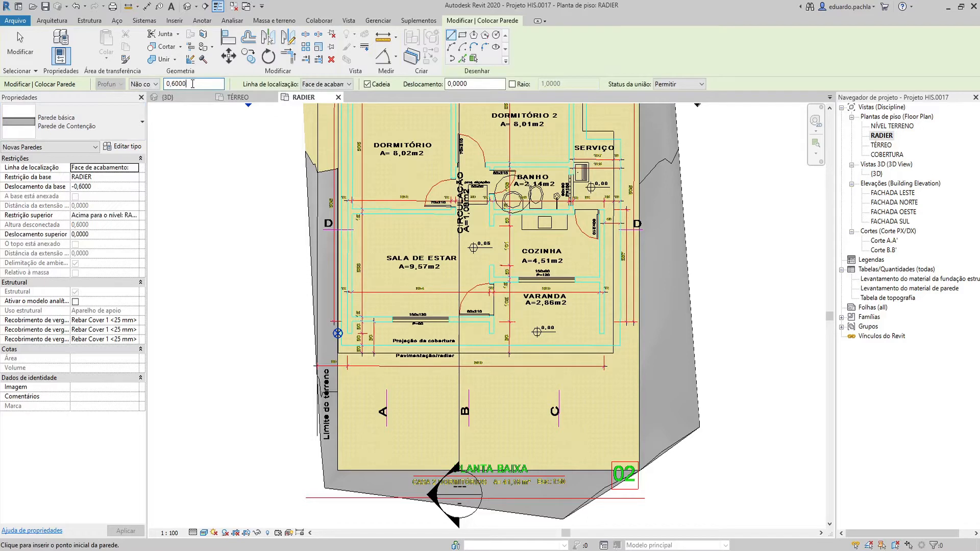
# Set the new wall's base offset to -0,3, its top constraint to Não conectado and its unconnected height to 0,6
pyautogui.click(106, 186)
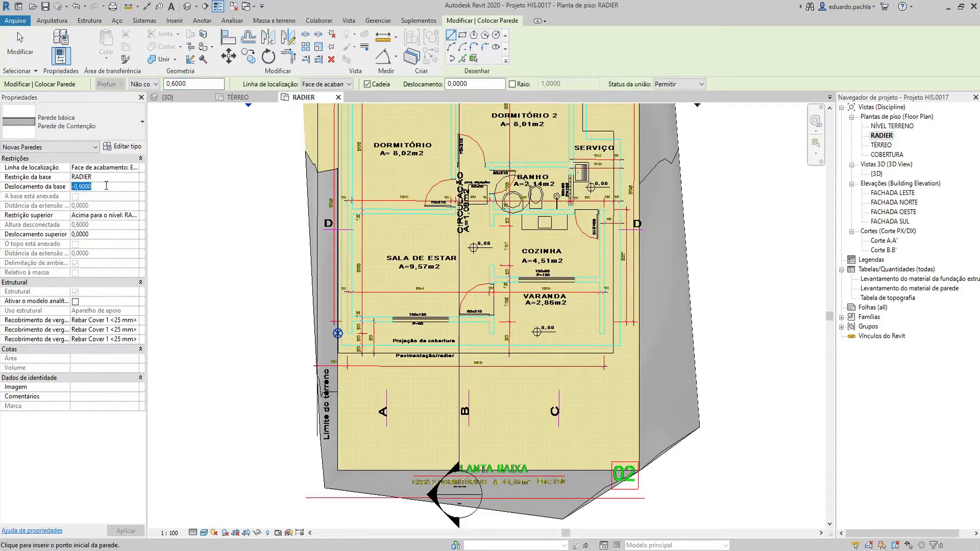
pyautogui.write('-,3')
pyautogui.click(117, 214)
pyautogui.click(134, 215)
pyautogui.click(99, 224)
pyautogui.click(97, 224)
pyautogui.write('0,6')
pyautogui.click(102, 186)
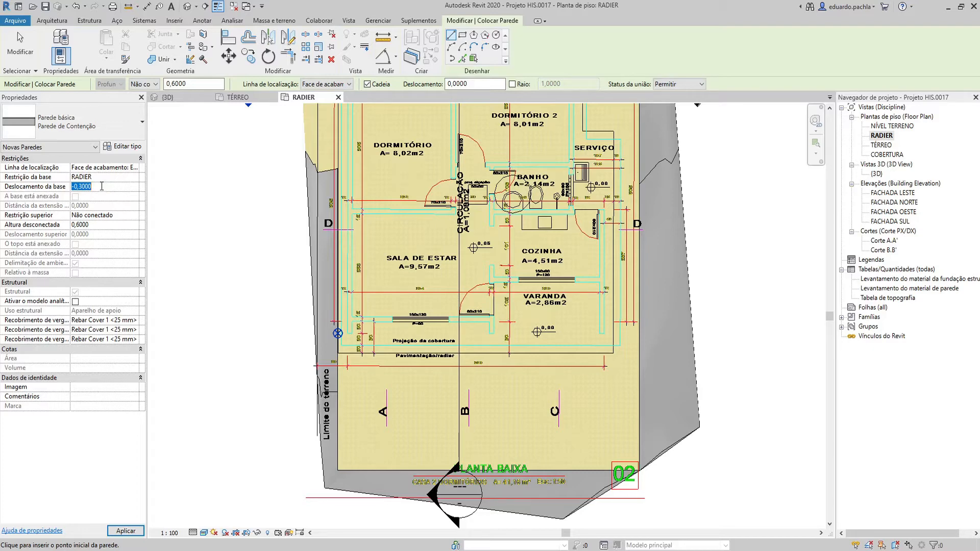
# Examine the layer structure of the Parede de Contenção wall type
pyautogui.scroll(-1, 414, 321)
pyautogui.scroll(3, 414, 321)
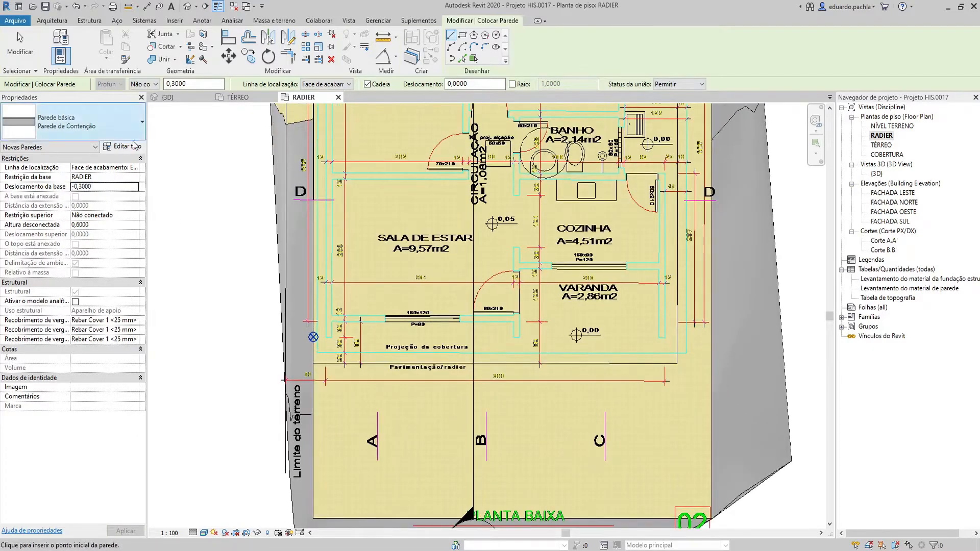
pyautogui.click(122, 146)
pyautogui.click(439, 196)
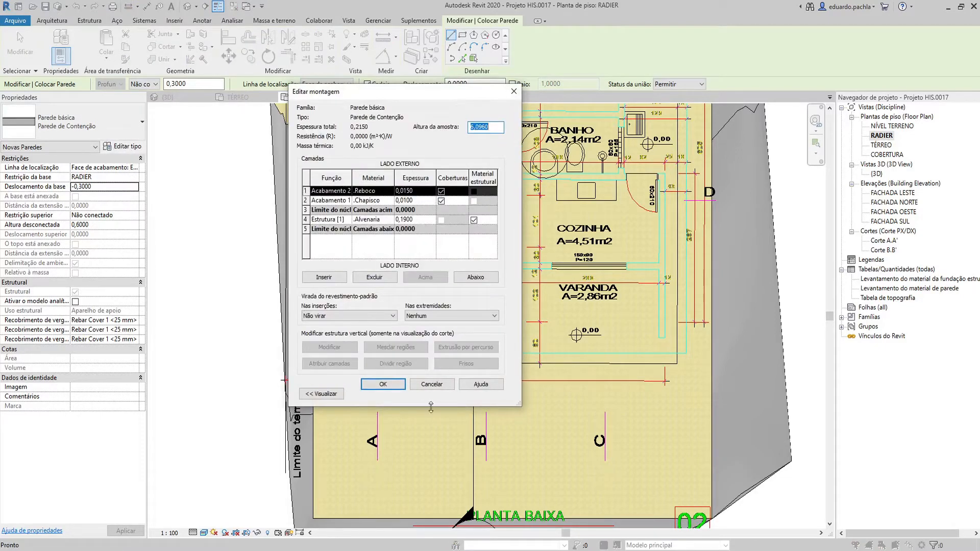
pyautogui.click(432, 384)
pyautogui.click(436, 393)
pyautogui.scroll(2, 381, 389)
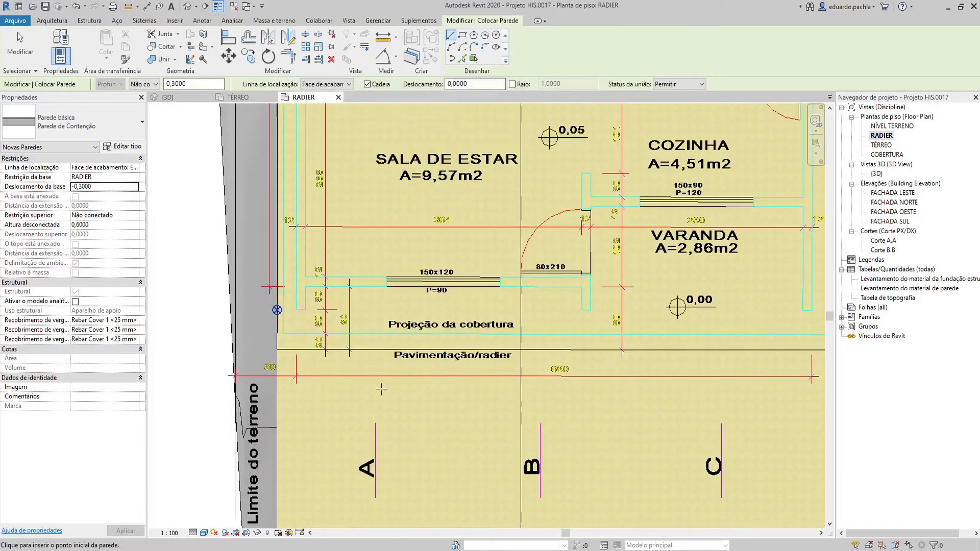
# Set the new wall's location line to Face de acabamento: Interna
pyautogui.click(277, 350)
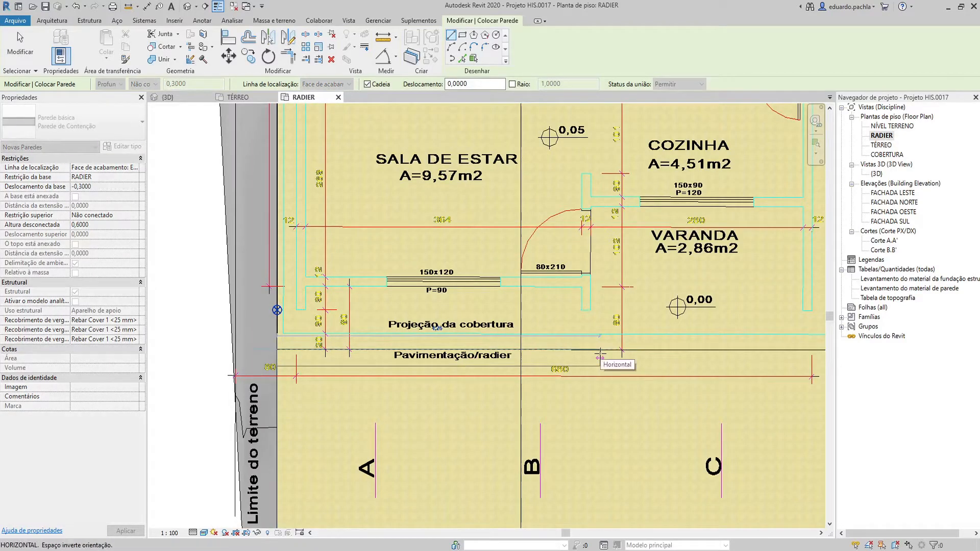
pyautogui.press('Escape')
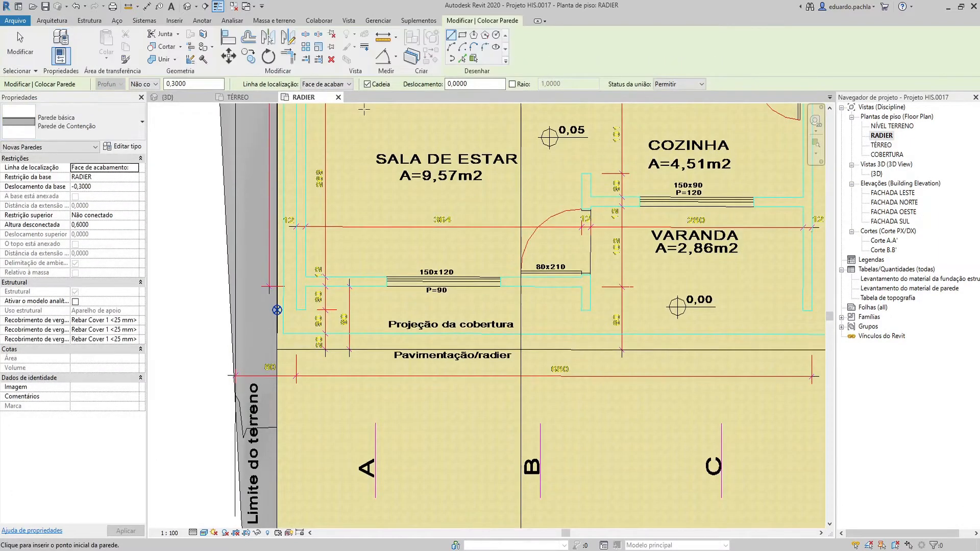
pyautogui.click(337, 84)
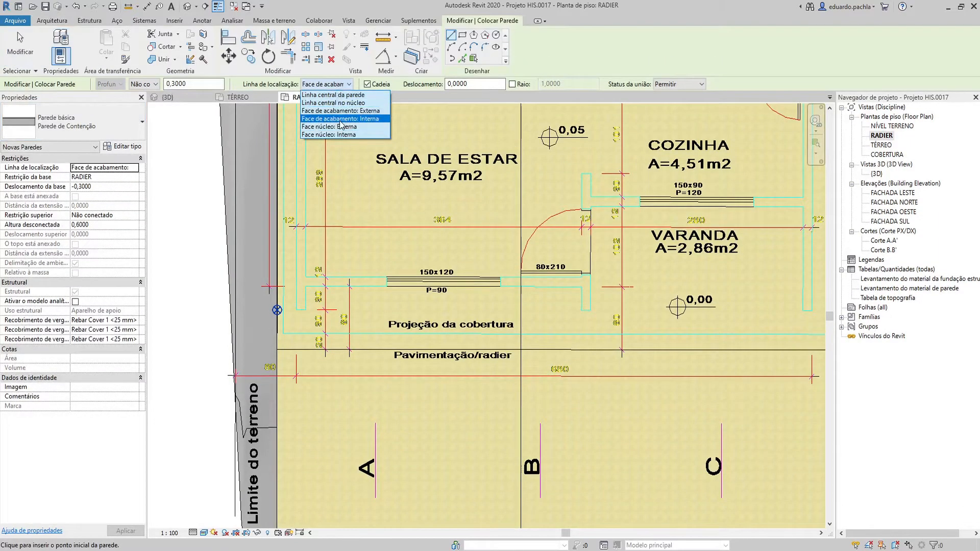
pyautogui.click(339, 121)
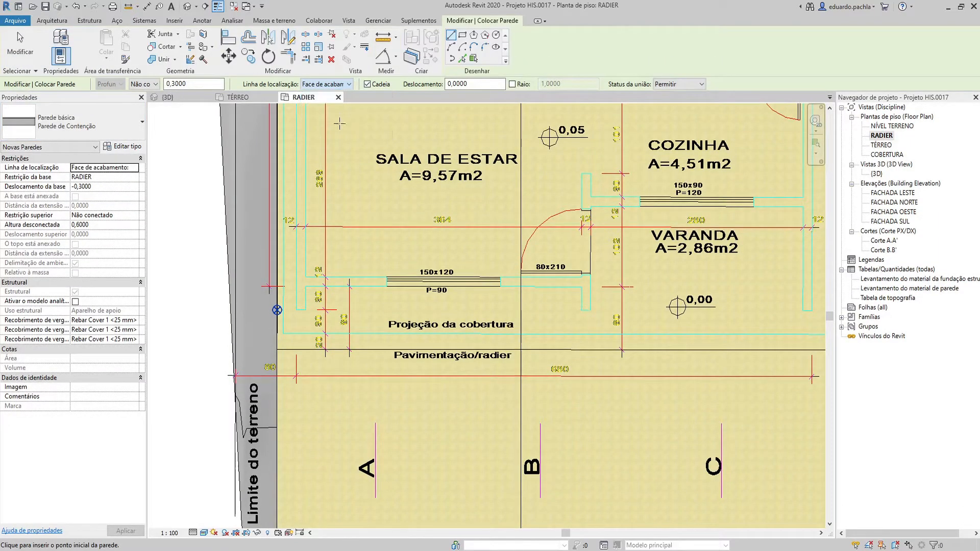
# Draw the wall along the radier's front edge from corner to corner, about 7,30 m long, with its thickness flipped to the outside
pyautogui.click(277, 349)
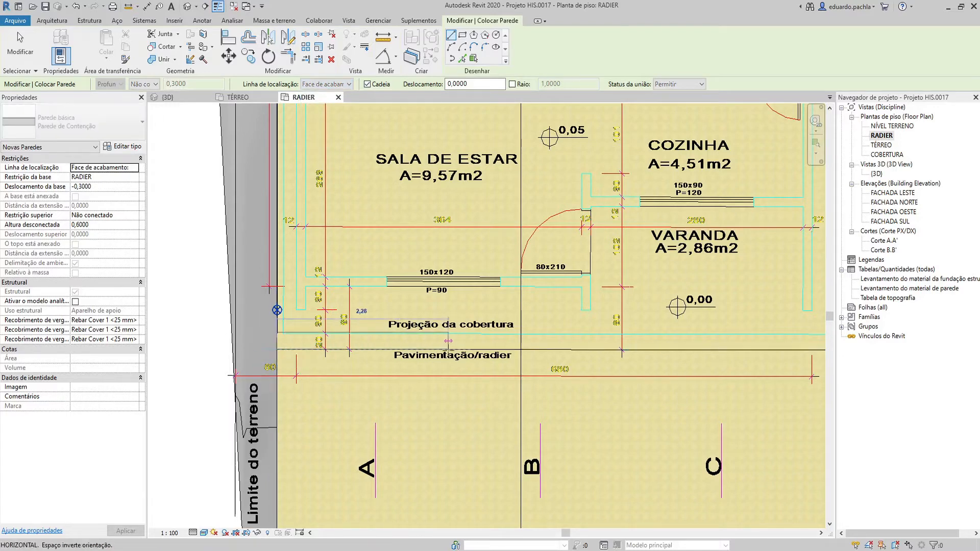
pyautogui.scroll(2, 446, 341)
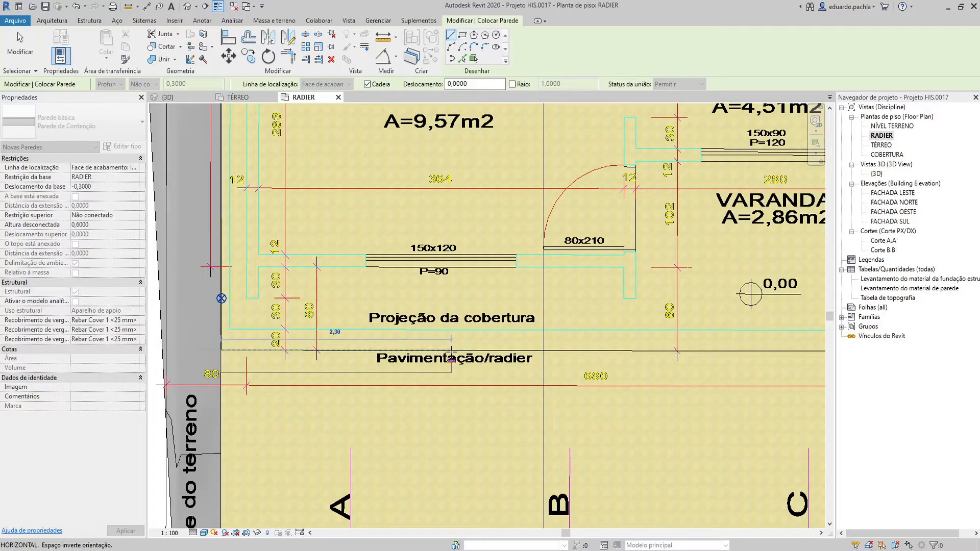
pyautogui.scroll(-2, 451, 357)
pyautogui.scroll(5, 474, 347)
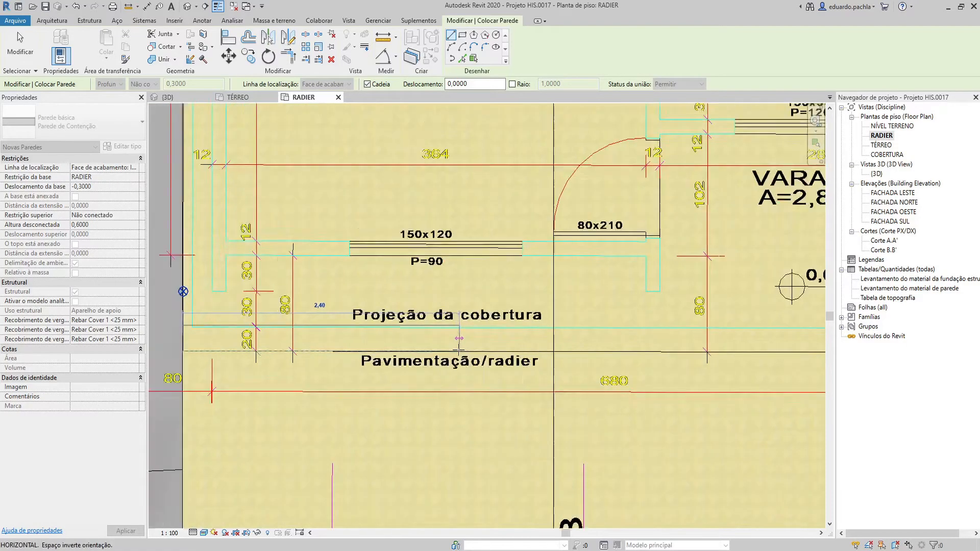
pyautogui.scroll(-1, 530, 358)
pyautogui.moveTo(530, 357); pyautogui.dragTo(576, 358, button='middle')
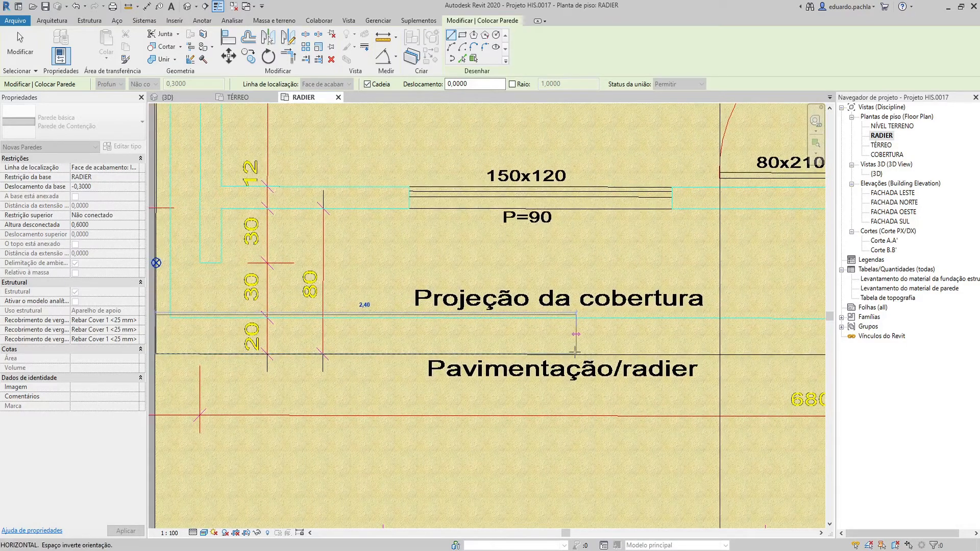
pyautogui.scroll(-1, 558, 353)
pyautogui.press('space')
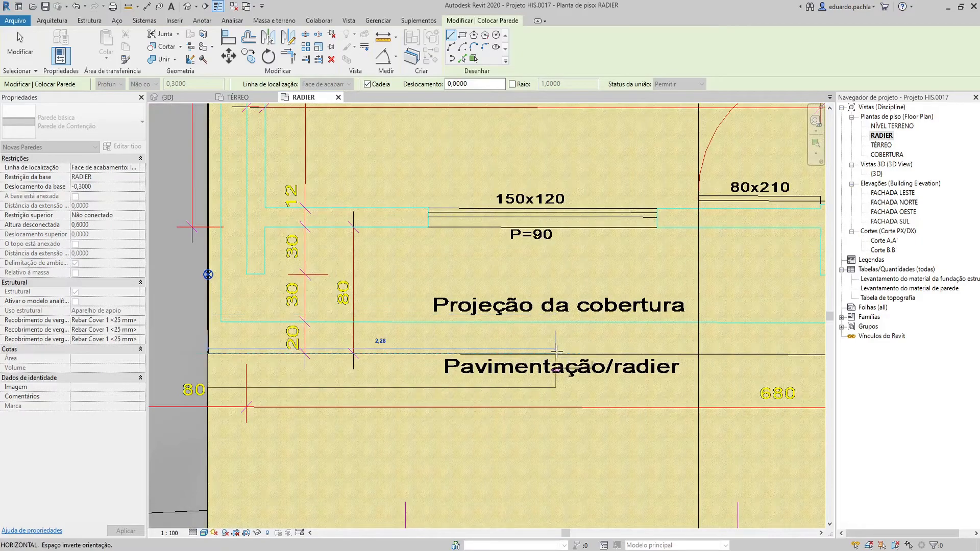
pyautogui.scroll(-1, 556, 351)
pyautogui.moveTo(615, 349); pyautogui.dragTo(454, 371, button='middle')
pyautogui.scroll(-2, 393, 366)
pyautogui.scroll(5, 526, 362)
pyautogui.scroll(3, 596, 353)
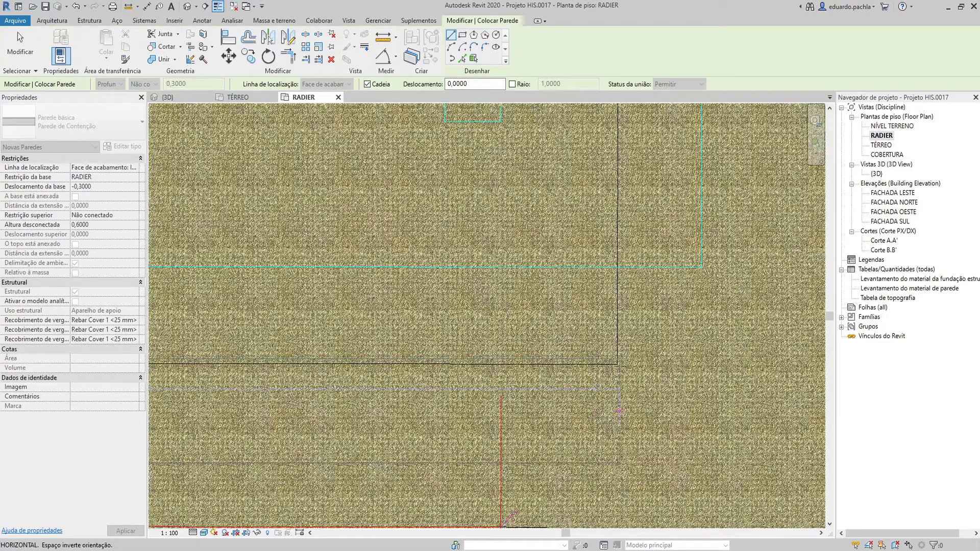
pyautogui.scroll(-2, 647, 325)
pyautogui.press('Escape')
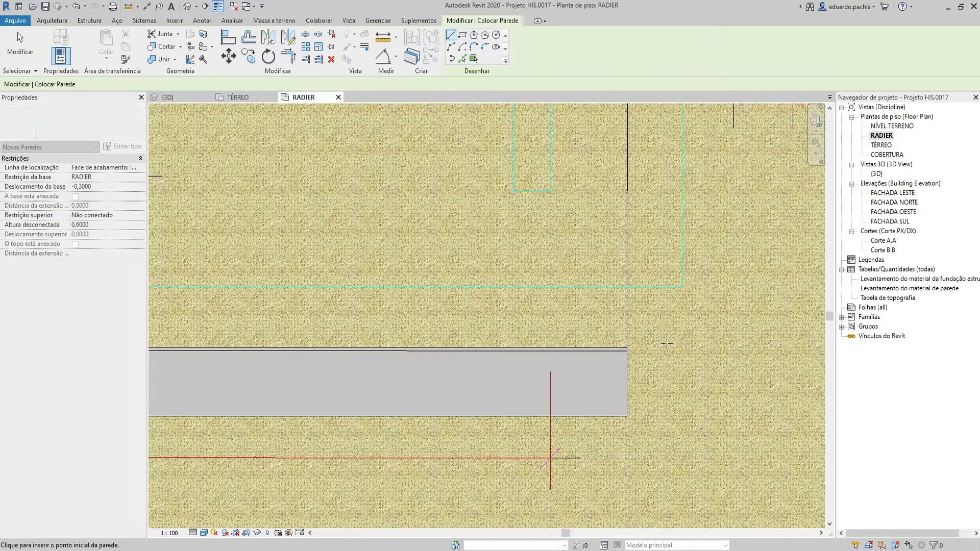
# Open the {3D} view and examine the new retaining wall's position and height along the radier's front from several angles
pyautogui.scroll(-3, 670, 344)
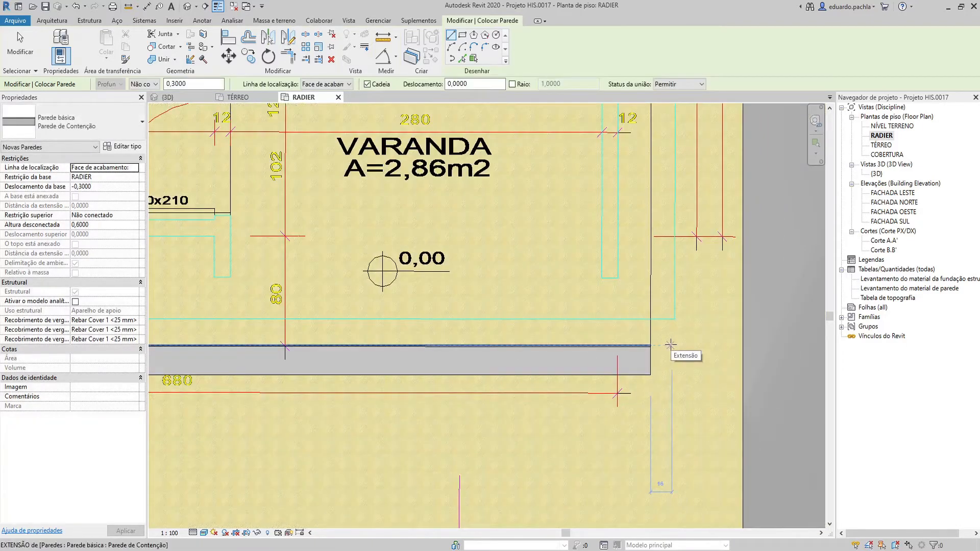
pyautogui.scroll(-3, 670, 344)
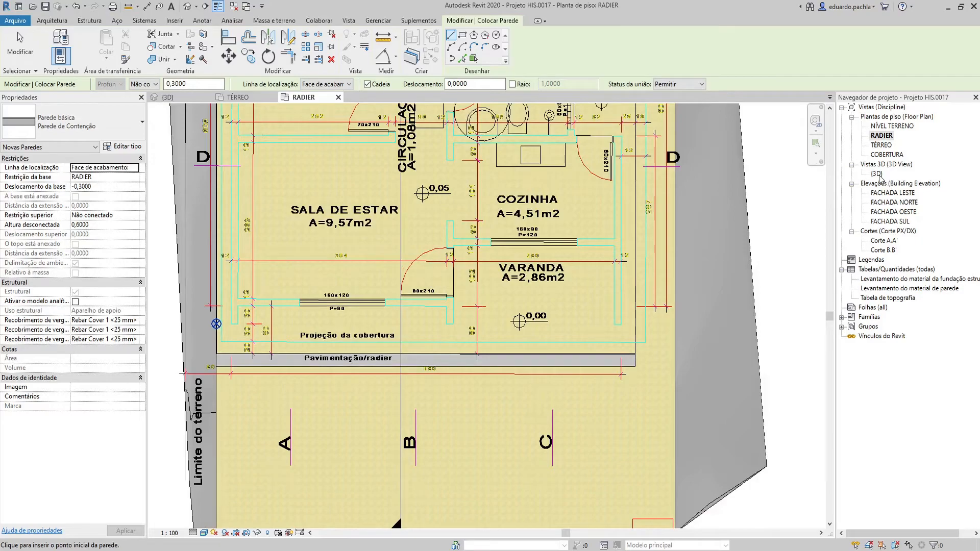
pyautogui.doubleClick(876, 174)
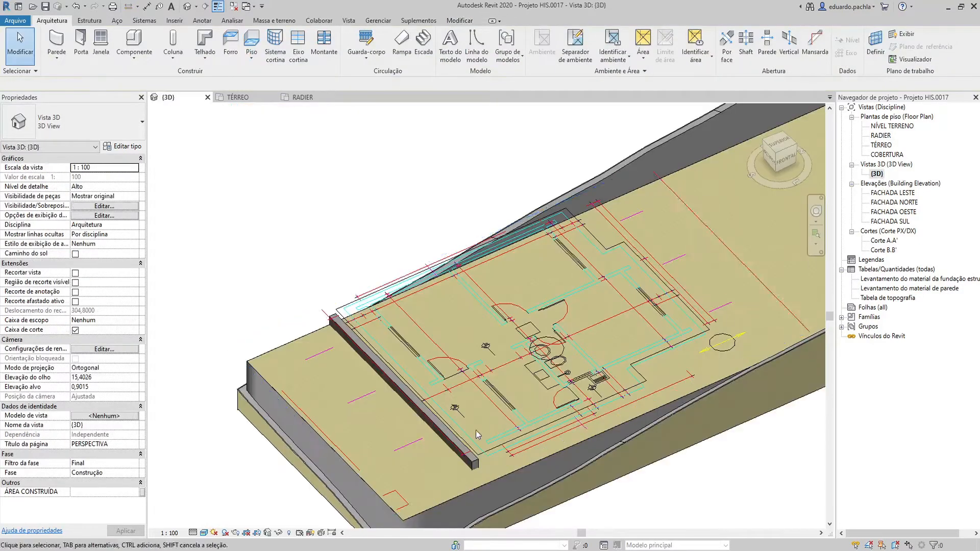
pyautogui.scroll(3, 488, 473)
pyautogui.keyDown('shift'); pyautogui.moveTo(488, 474); pyautogui.dragTo(565, 372, button='middle'); pyautogui.keyUp('shift')
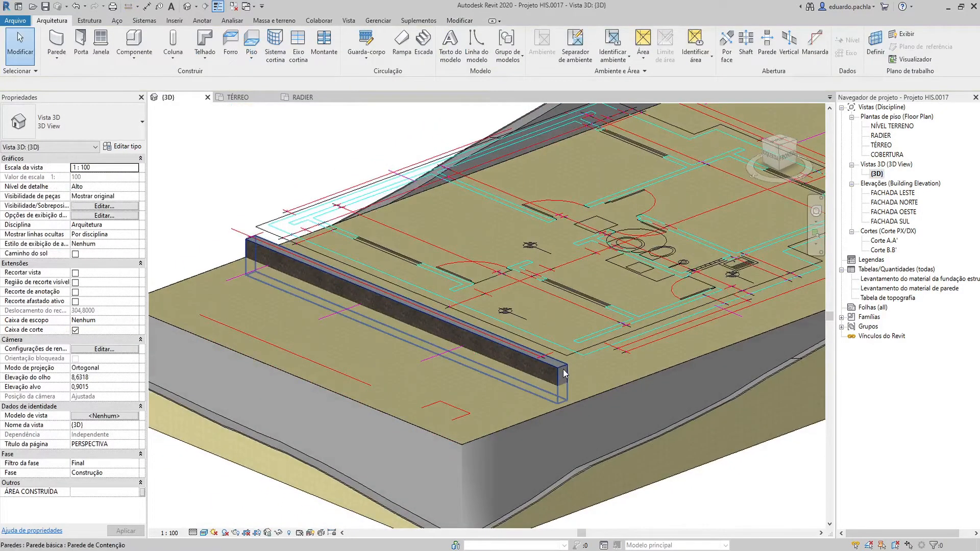
pyautogui.click(565, 371)
pyautogui.scroll(3, 554, 377)
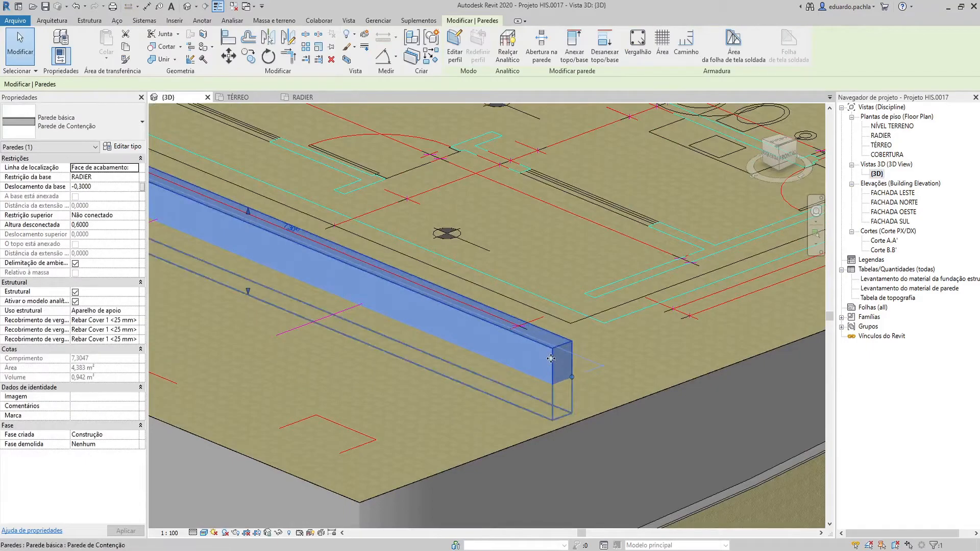
pyautogui.scroll(-2, 551, 360)
pyautogui.press('Escape')
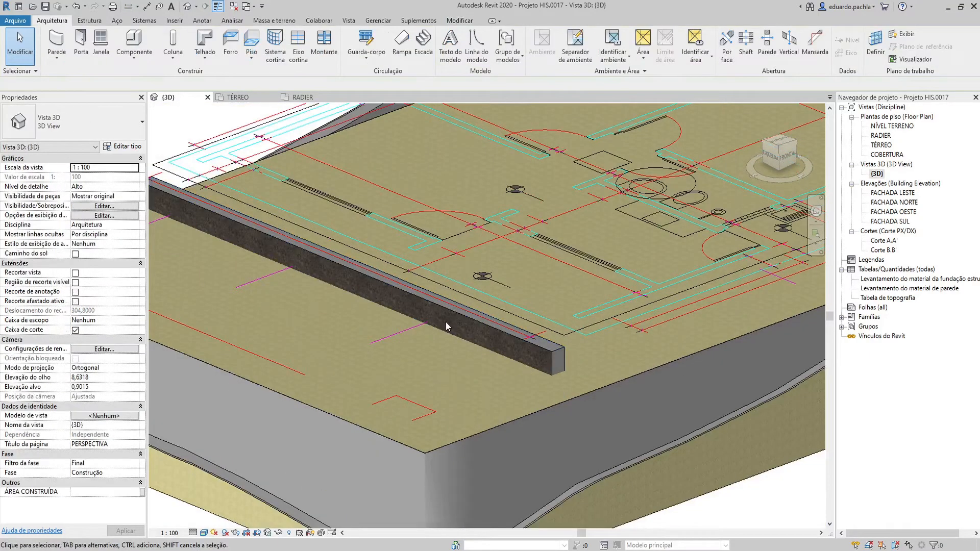
pyautogui.scroll(5, 571, 375)
pyautogui.scroll(-6, 598, 368)
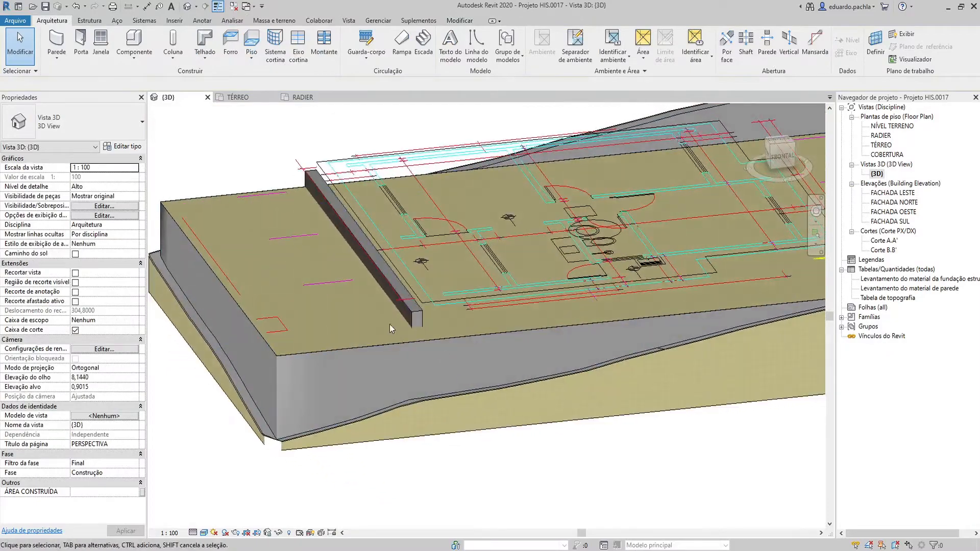
pyautogui.click(385, 293)
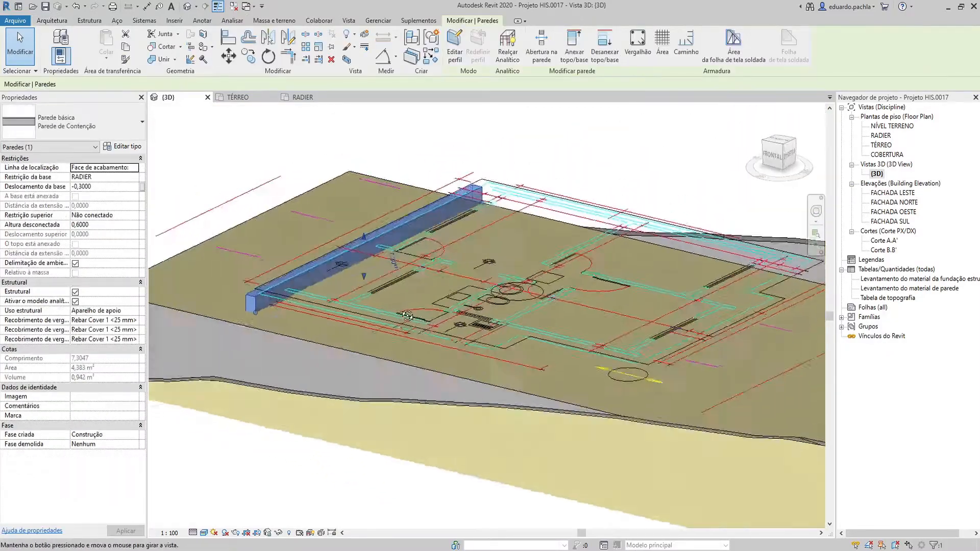